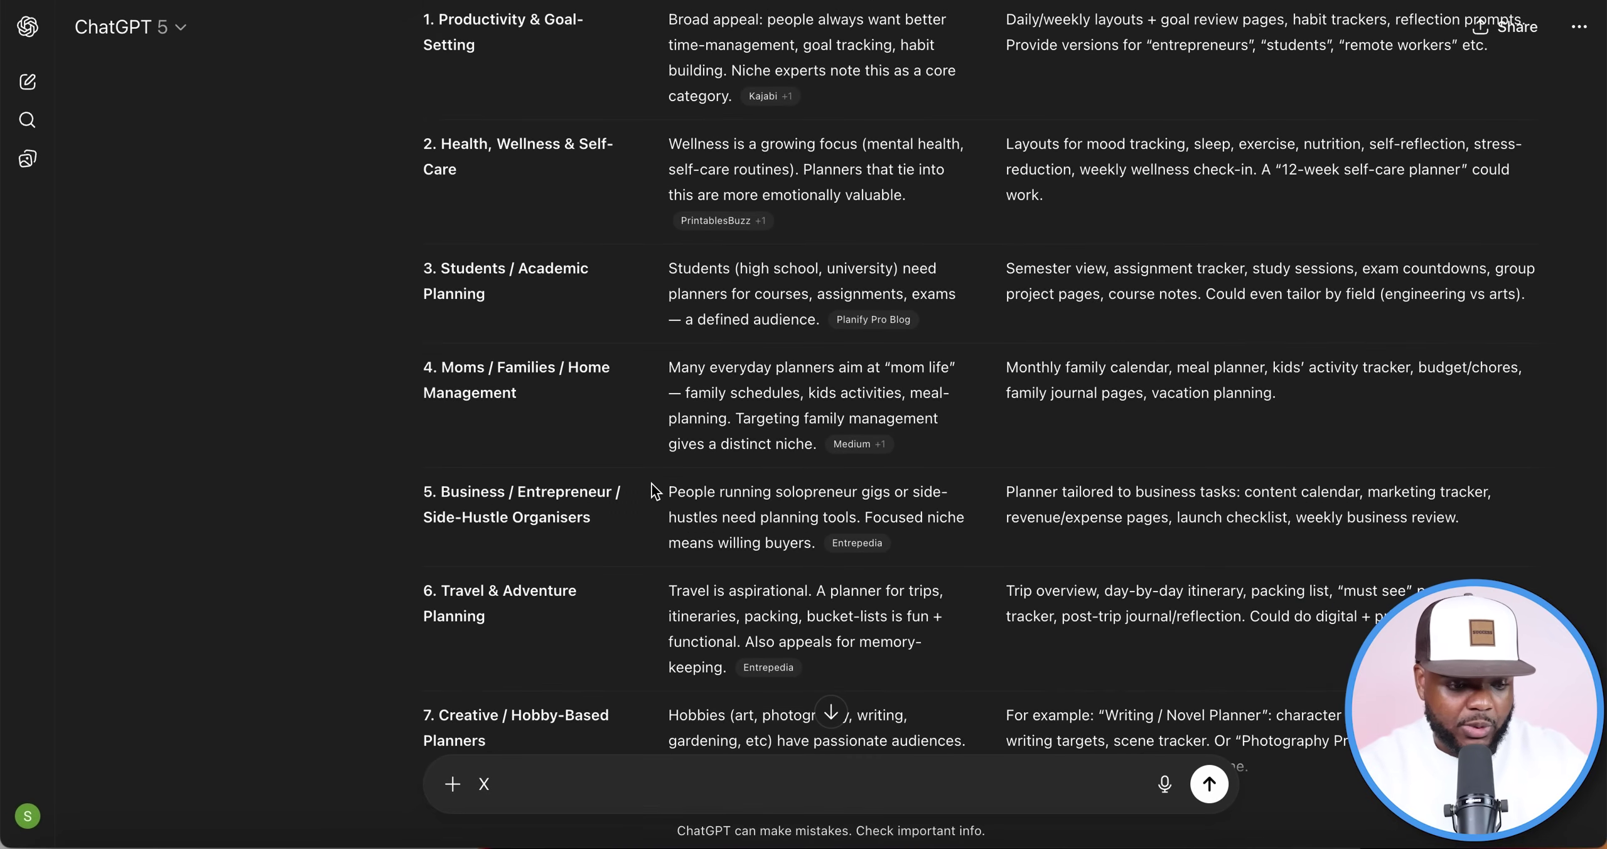
Select text from ChatGPT's top planner niches table.
drag(608, 521, 432, 515)
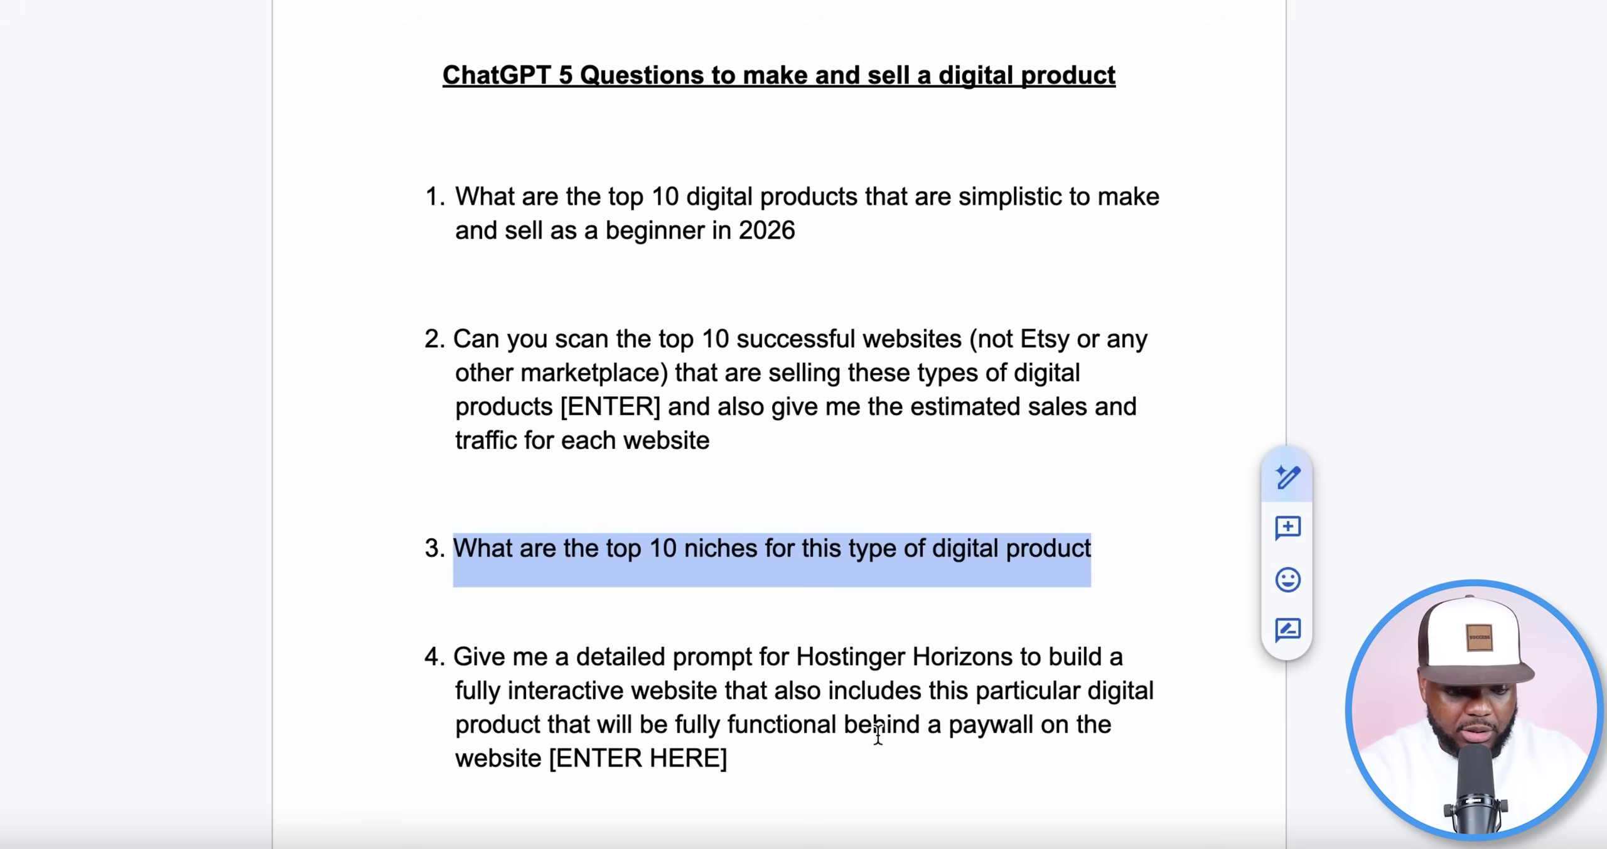
Copy the Doc's fourth question, asking for a Hostinger Horizons prompt, into a new ChatGPT message.
drag(777, 763, 450, 658)
key(super+c)
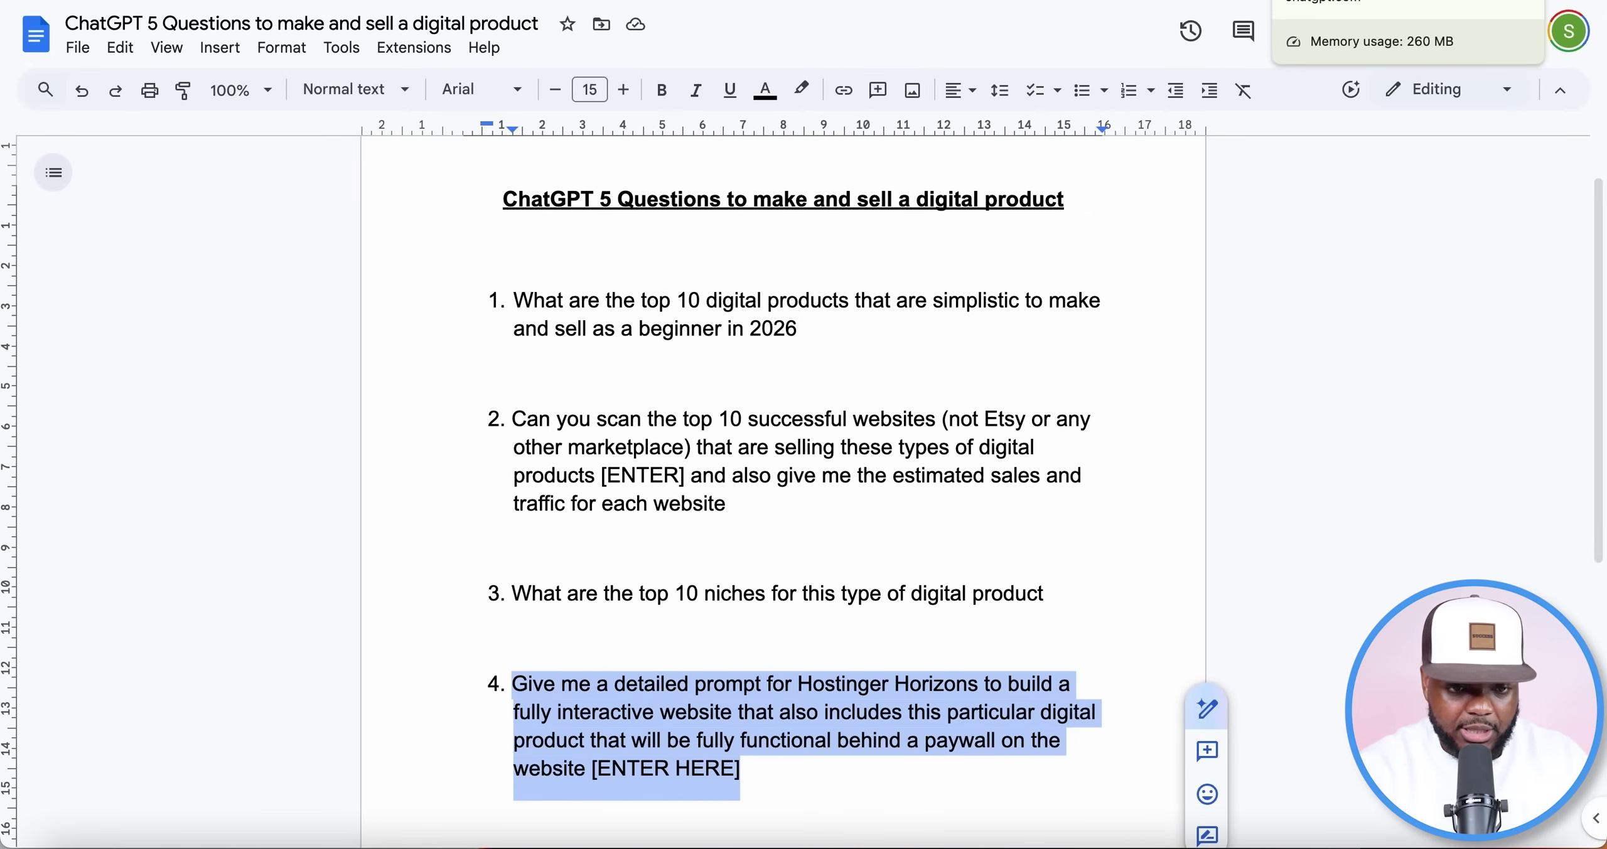
click(1406, 3)
click(580, 783)
key(super+v)
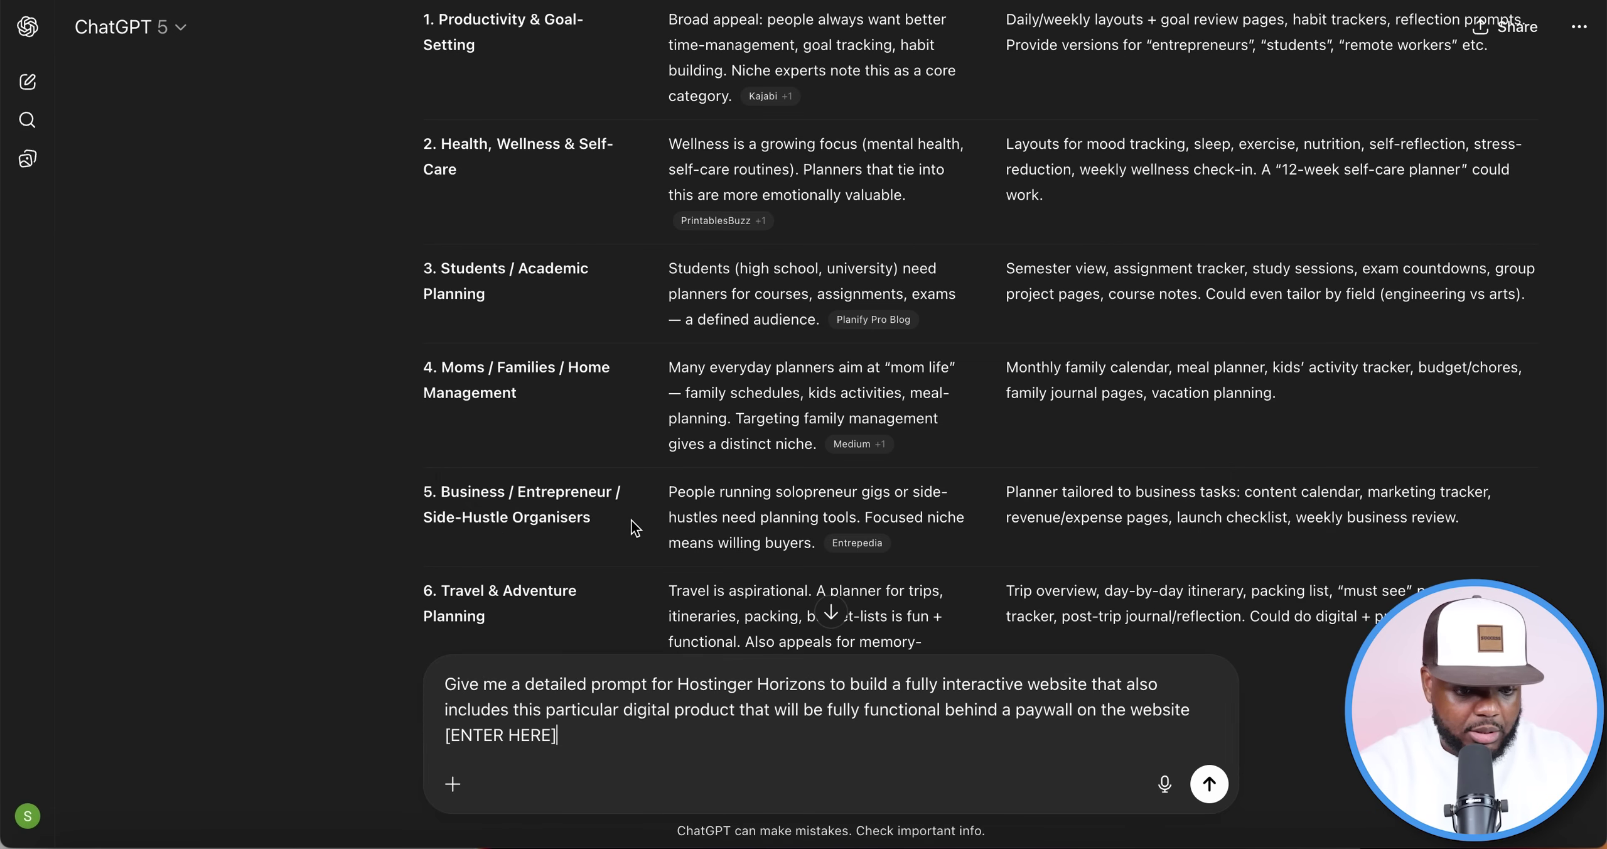
Replace the [ENTER HERE] placeholder with 'Side-Hustle Organisers' and send the prompt.
drag(635, 527, 423, 518)
key(super+c)
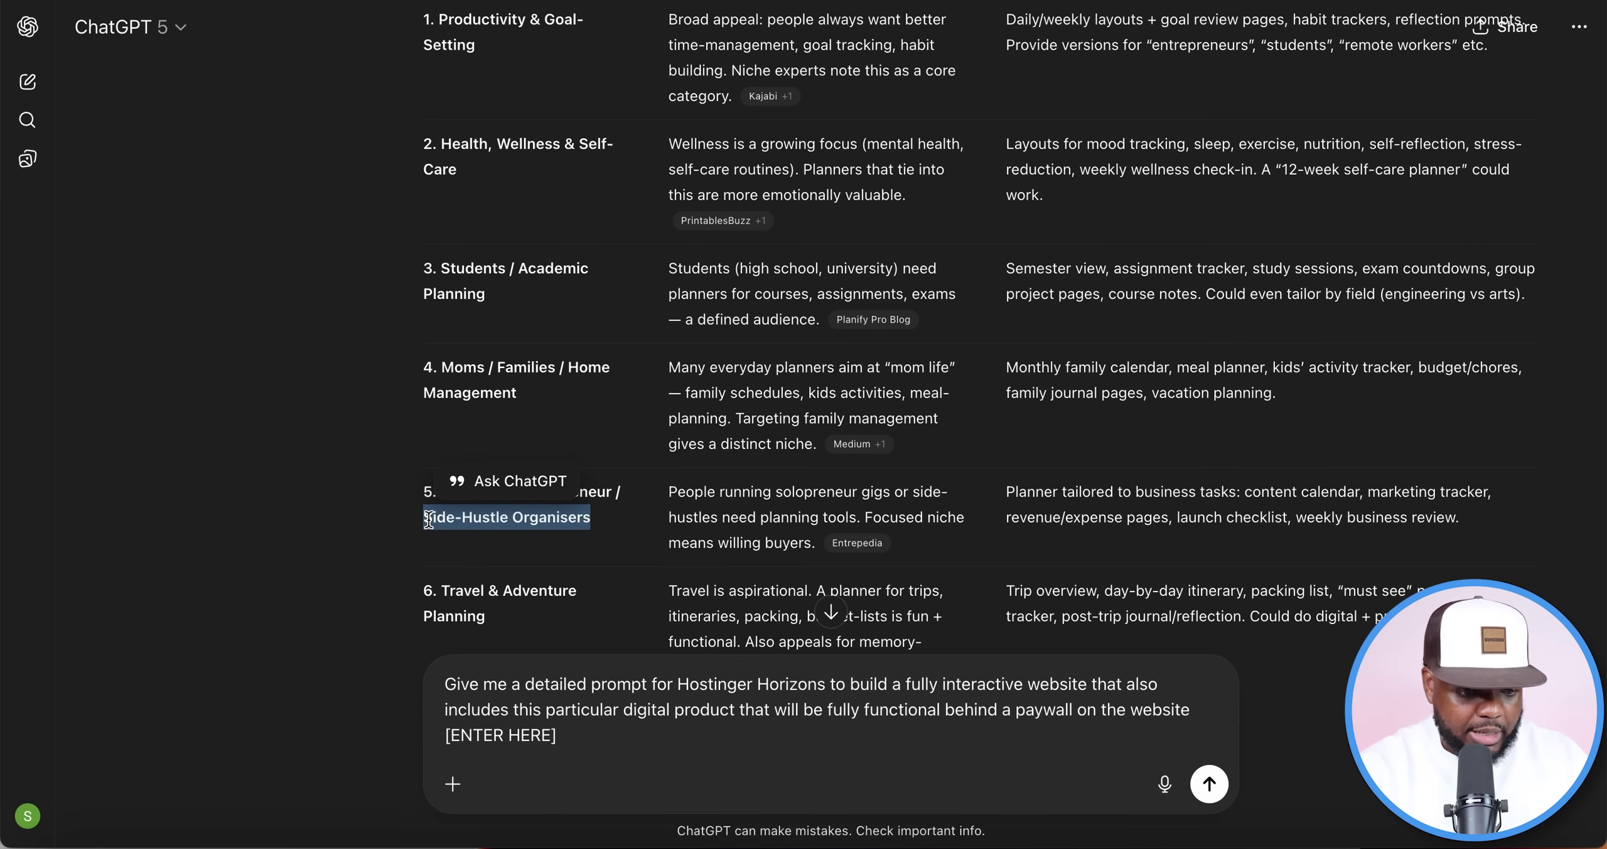
drag(551, 735, 449, 735)
key(super+v)
key(Return)
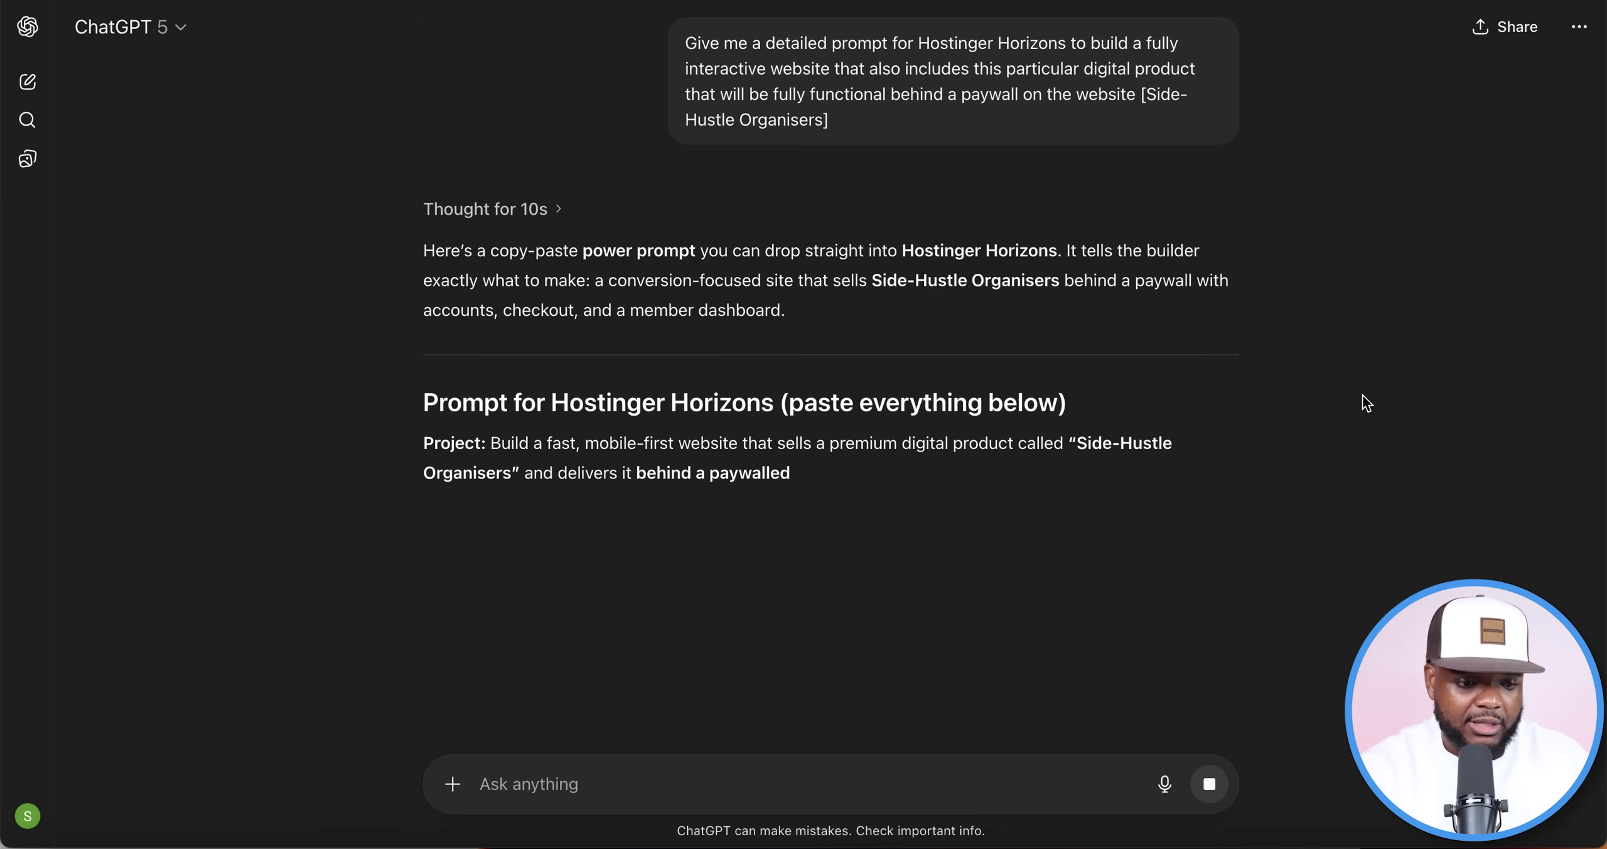
Scroll through the finished reply and select the whole 'Copy-paste into Hostinger Horizons' prompt from Goal onward.
scroll(1367, 403, down, 7)
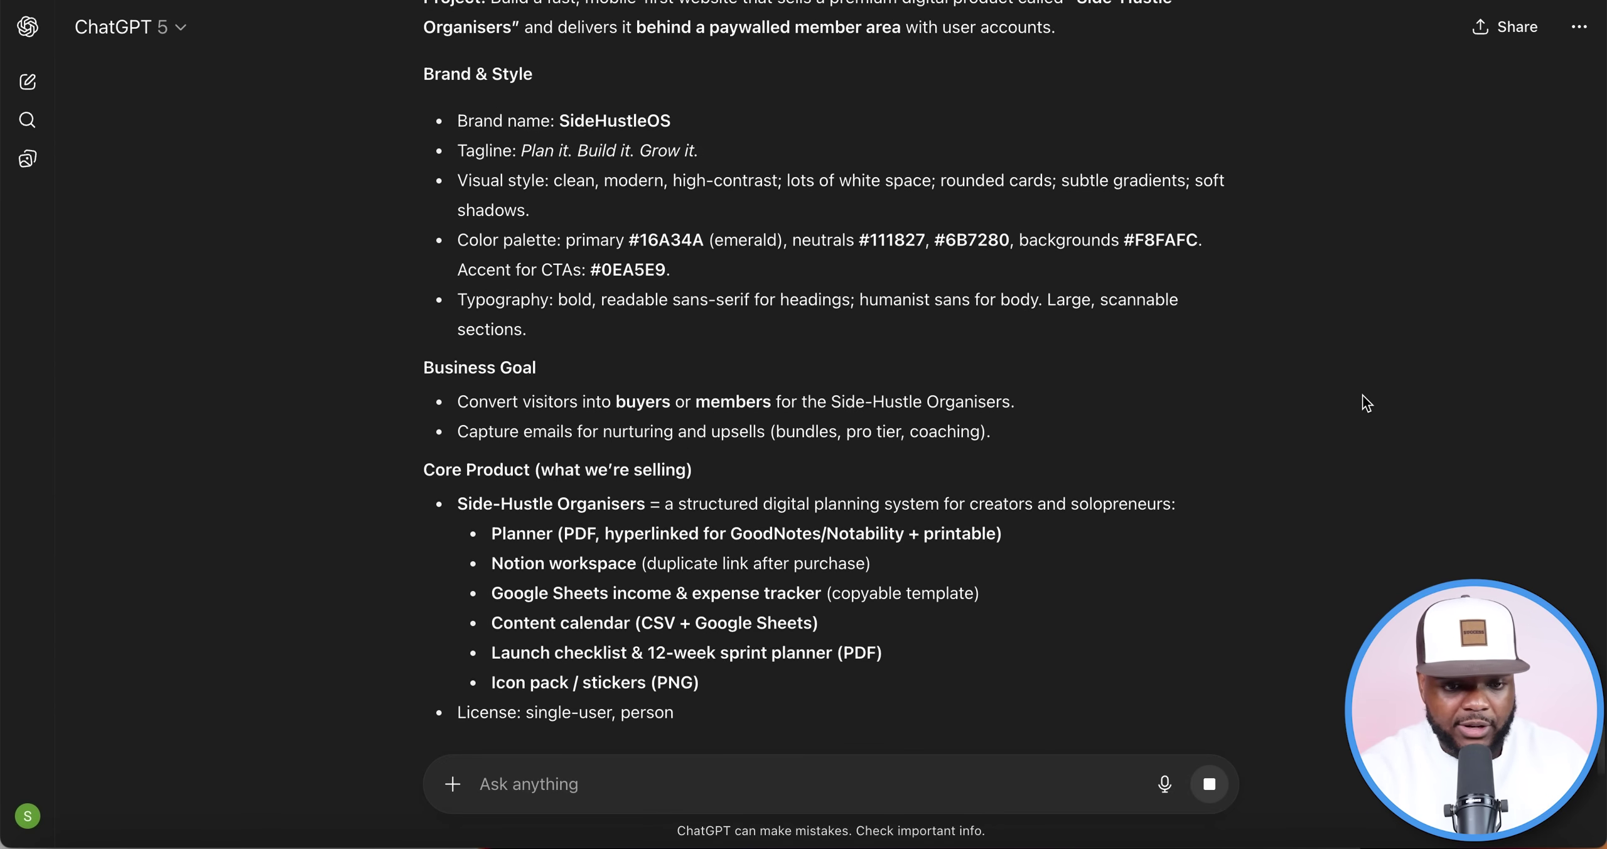
scroll(1367, 402, down, 2)
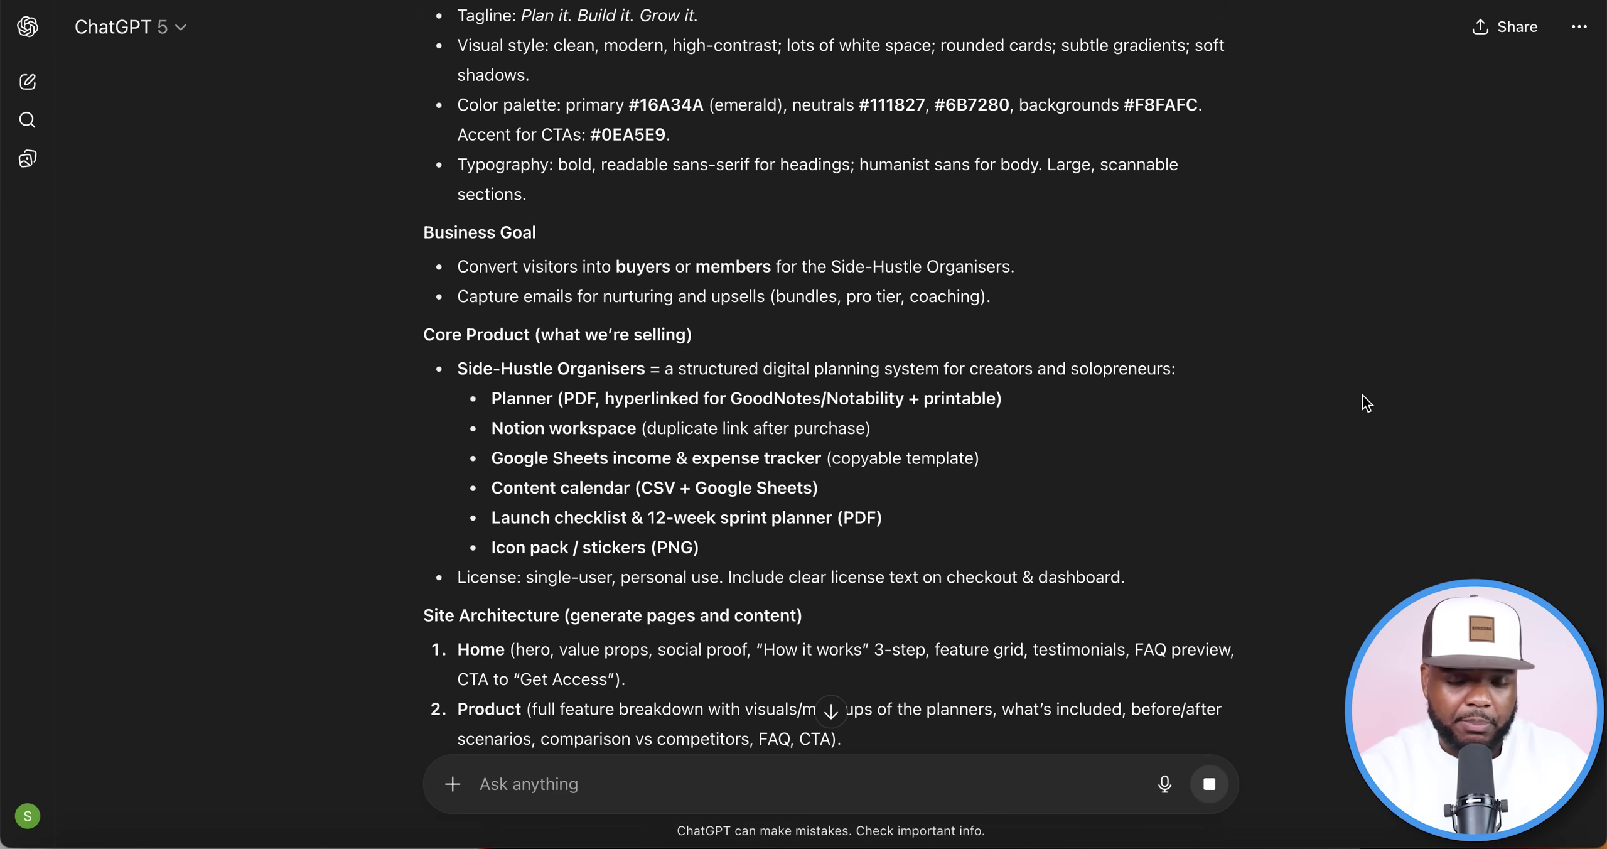
scroll(1367, 403, down, 7)
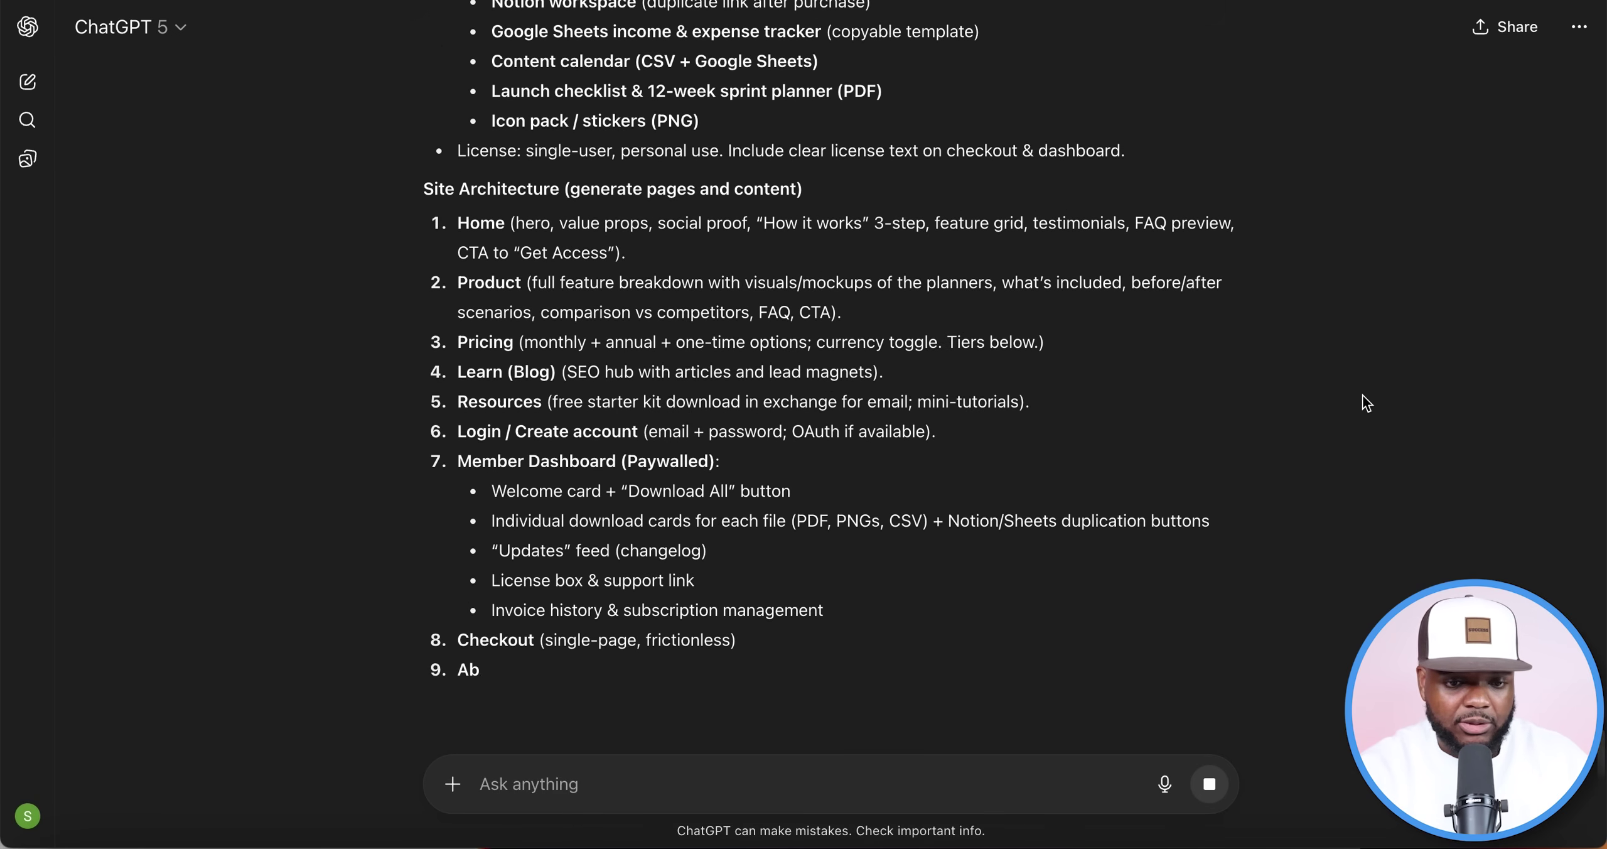
scroll(1367, 403, down, 10)
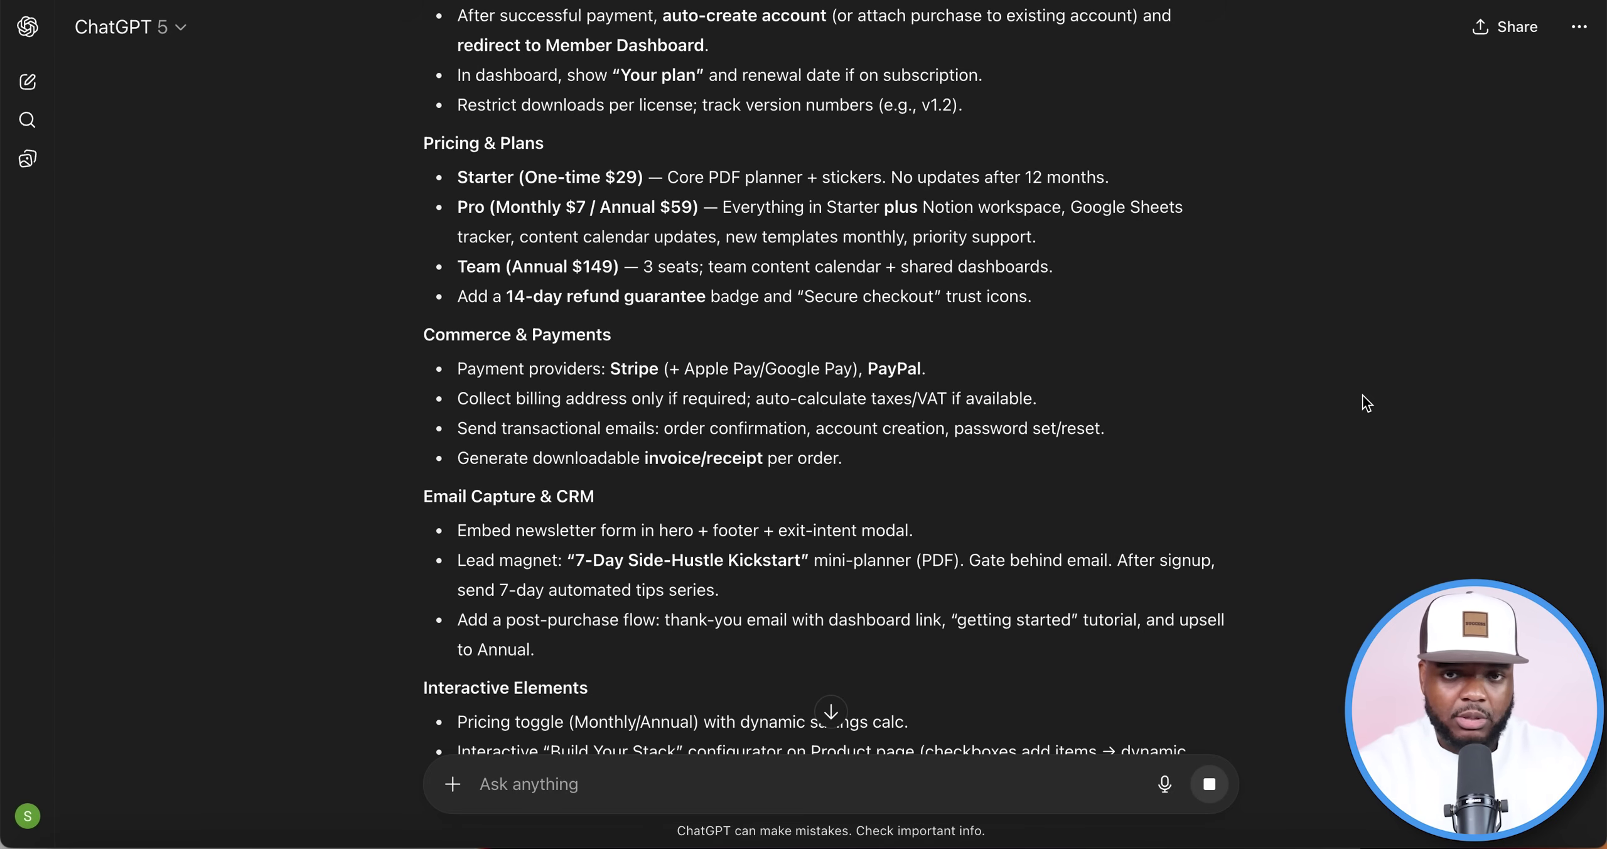
scroll(1367, 403, down, 8)
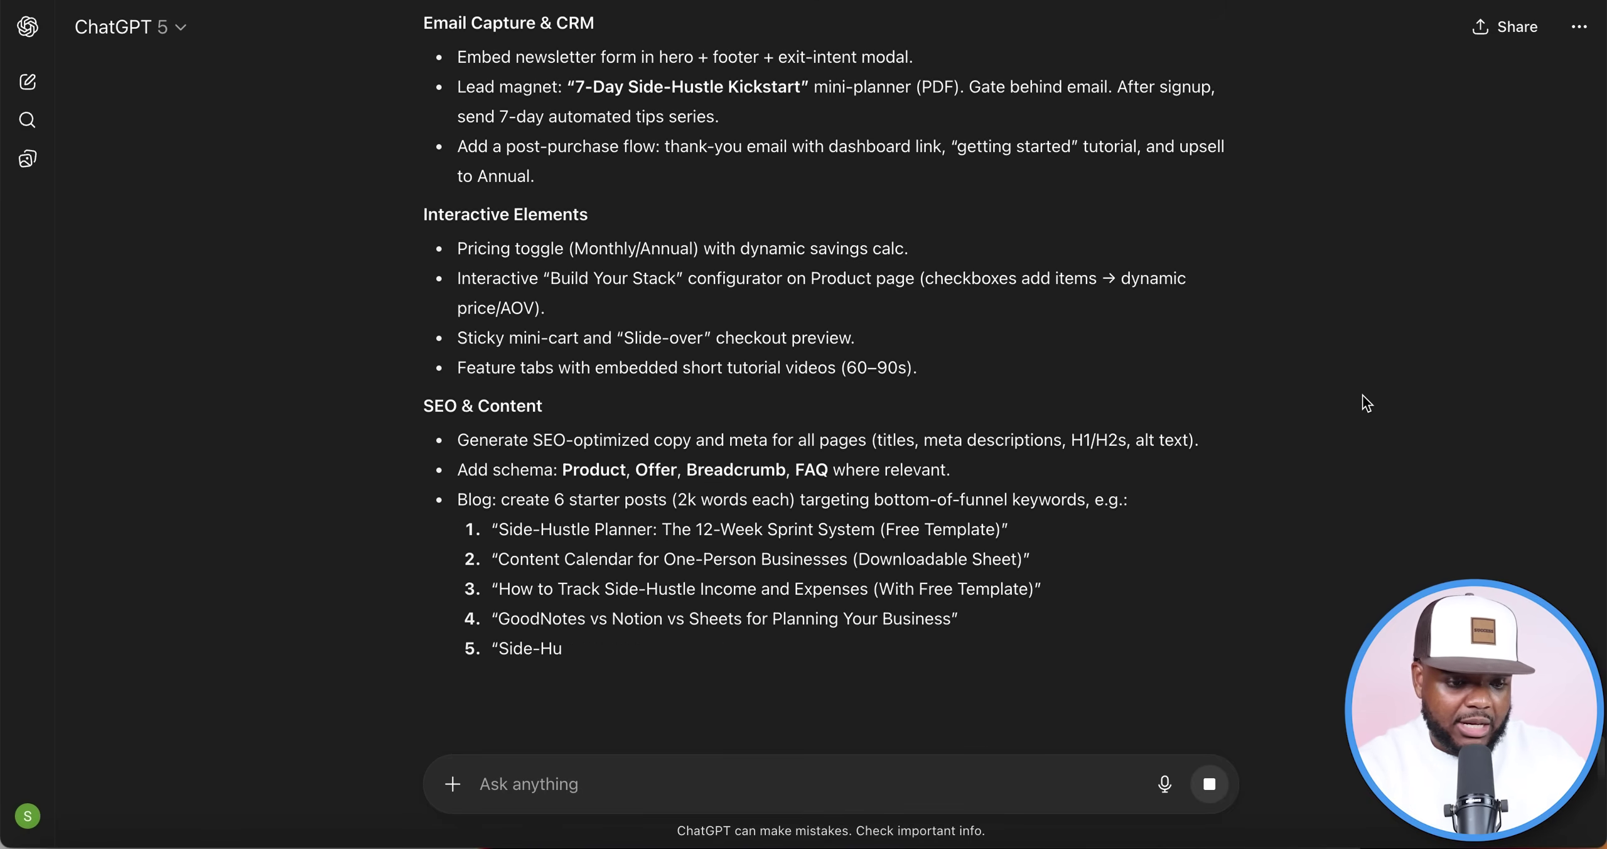
scroll(1367, 403, down, 3)
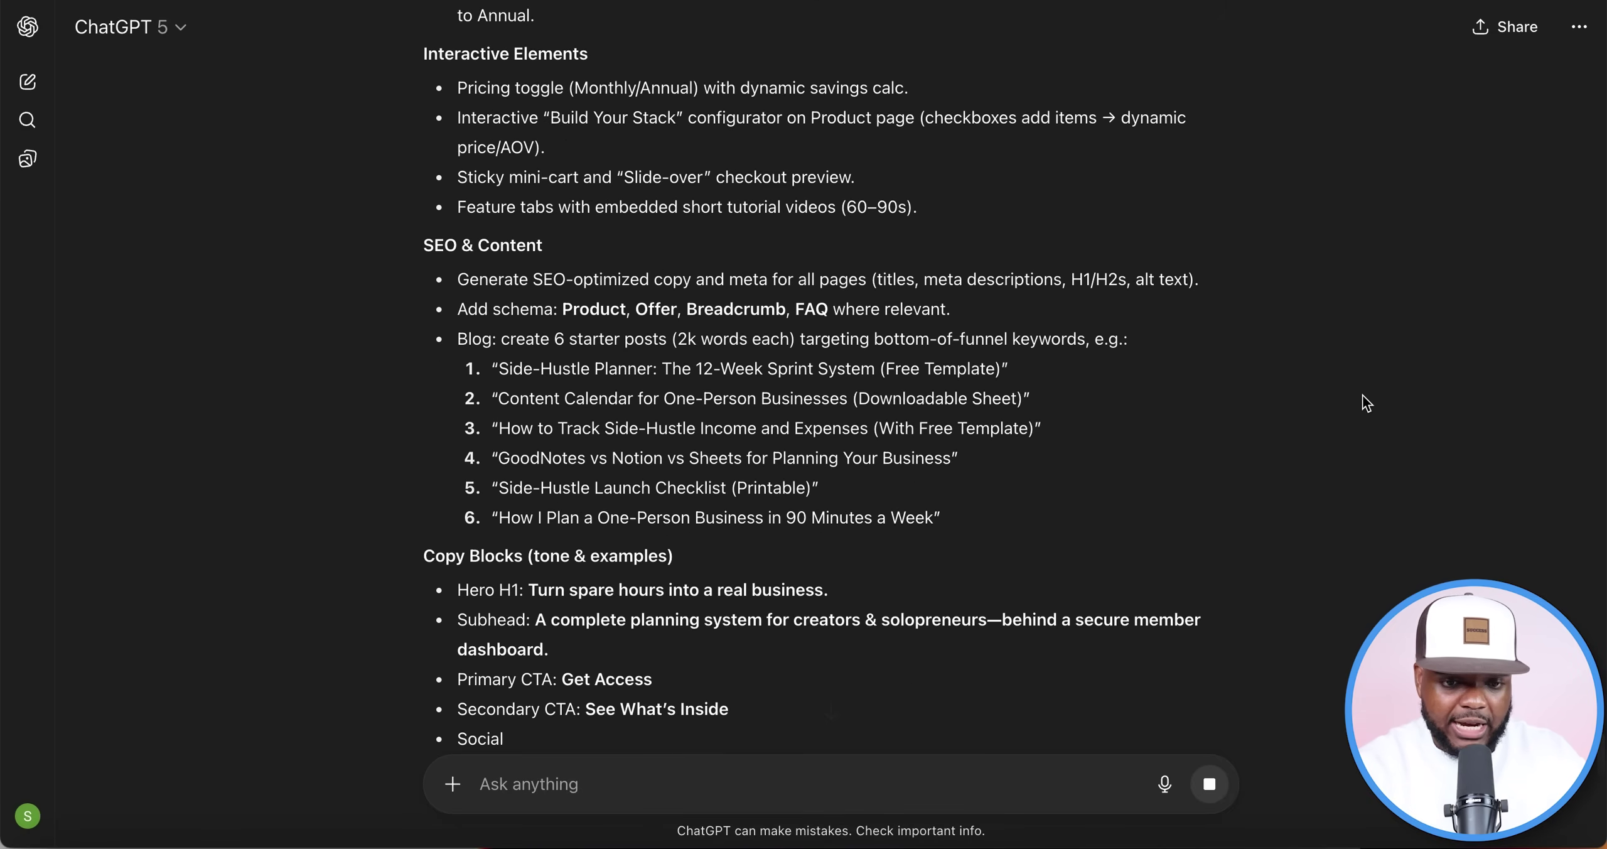
scroll(1367, 403, down, 3)
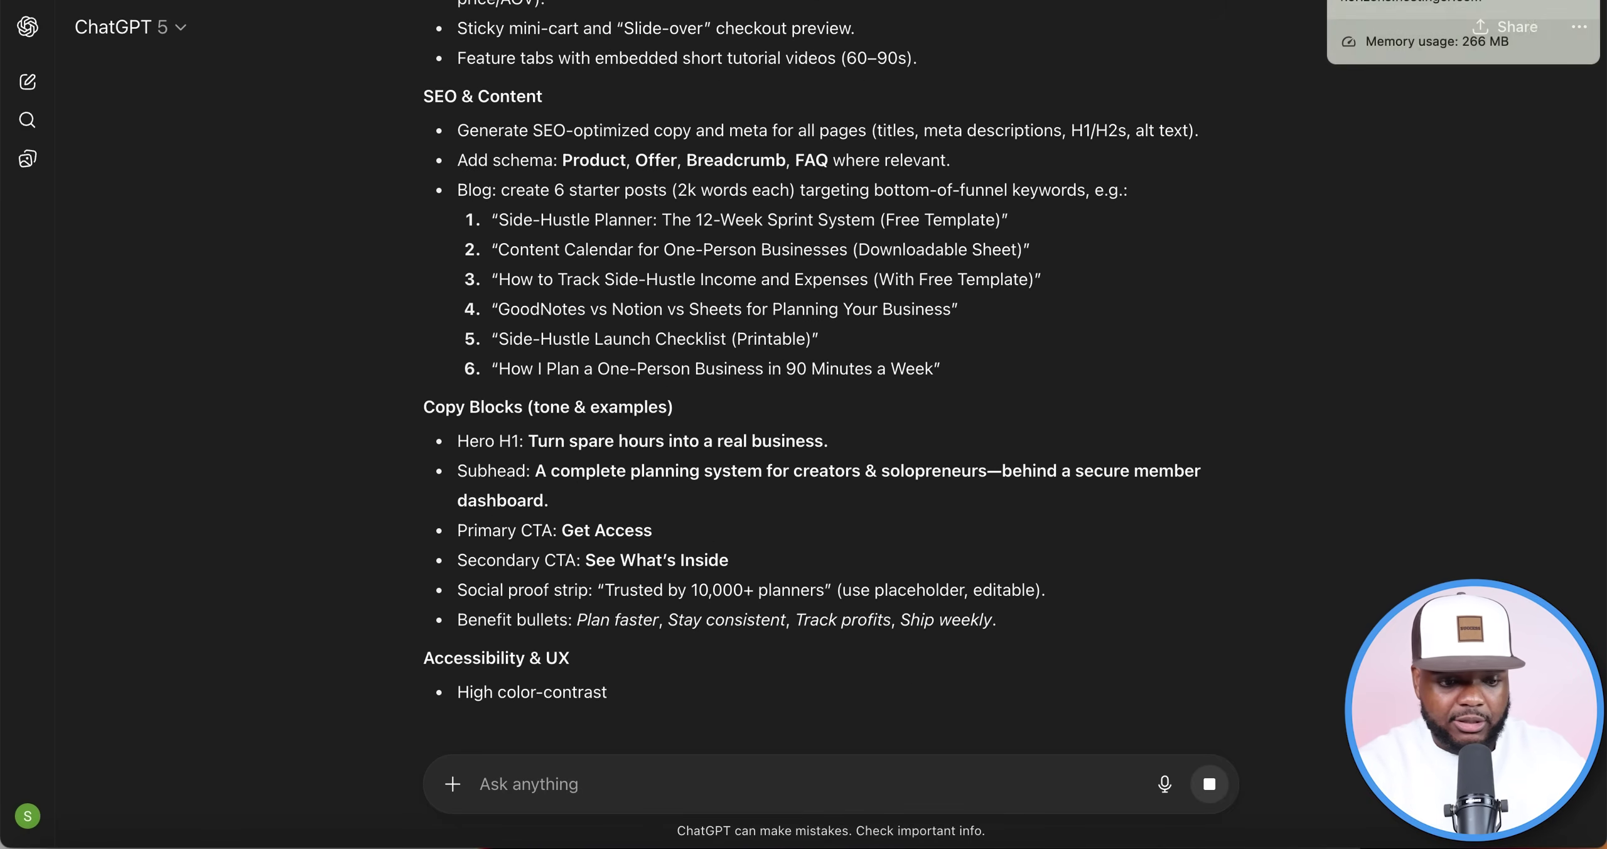
scroll(833, 406, down, 3)
scroll(875, 301, up, 20)
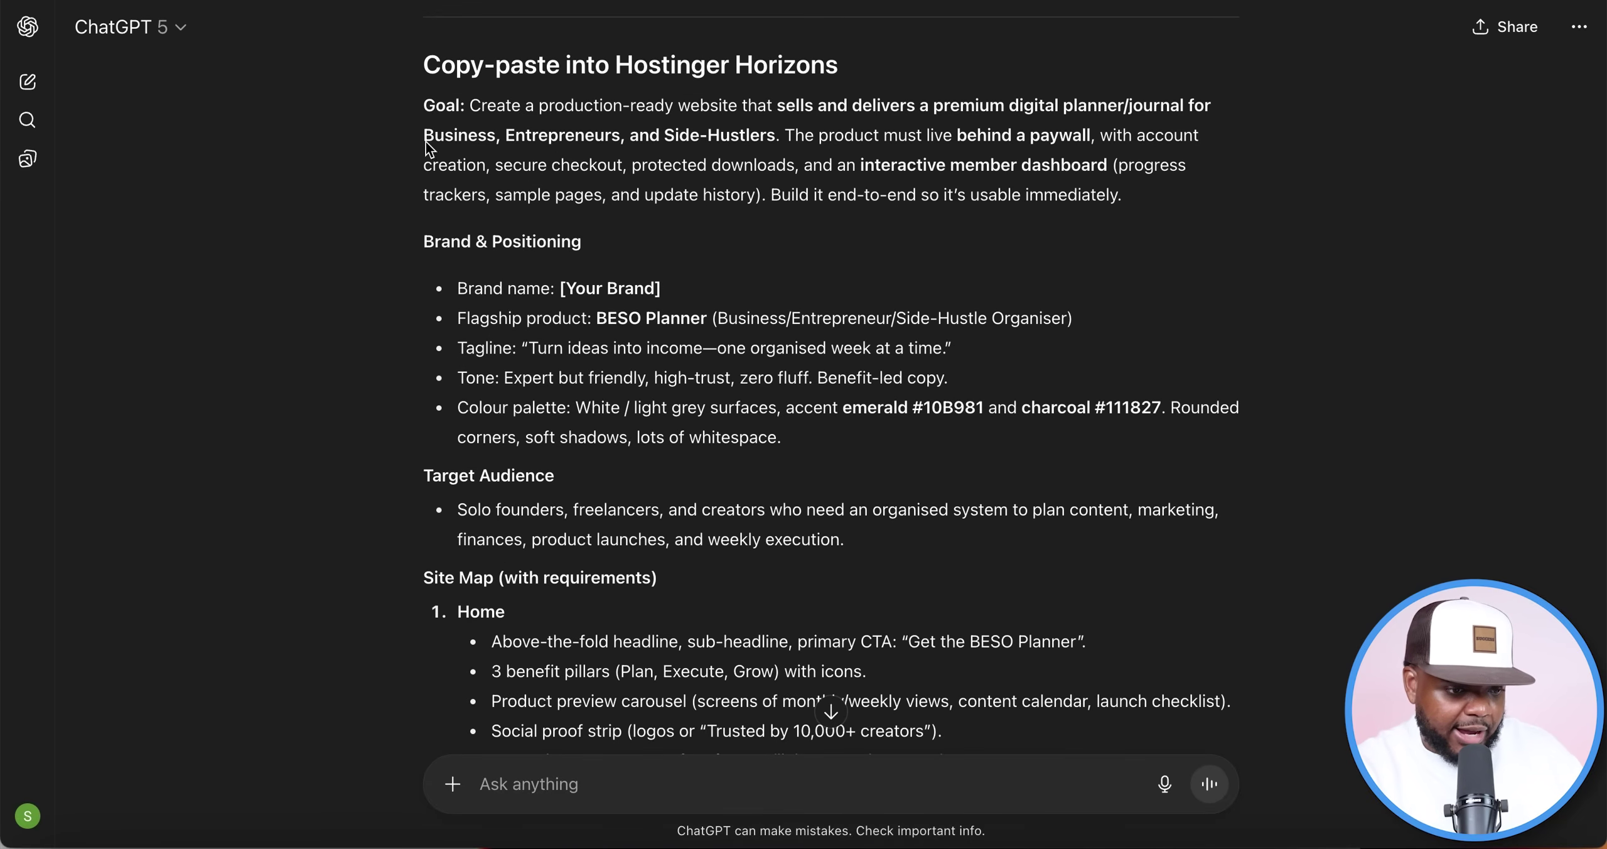
drag(426, 100, 532, 789)
drag(532, 790, 532, 790)
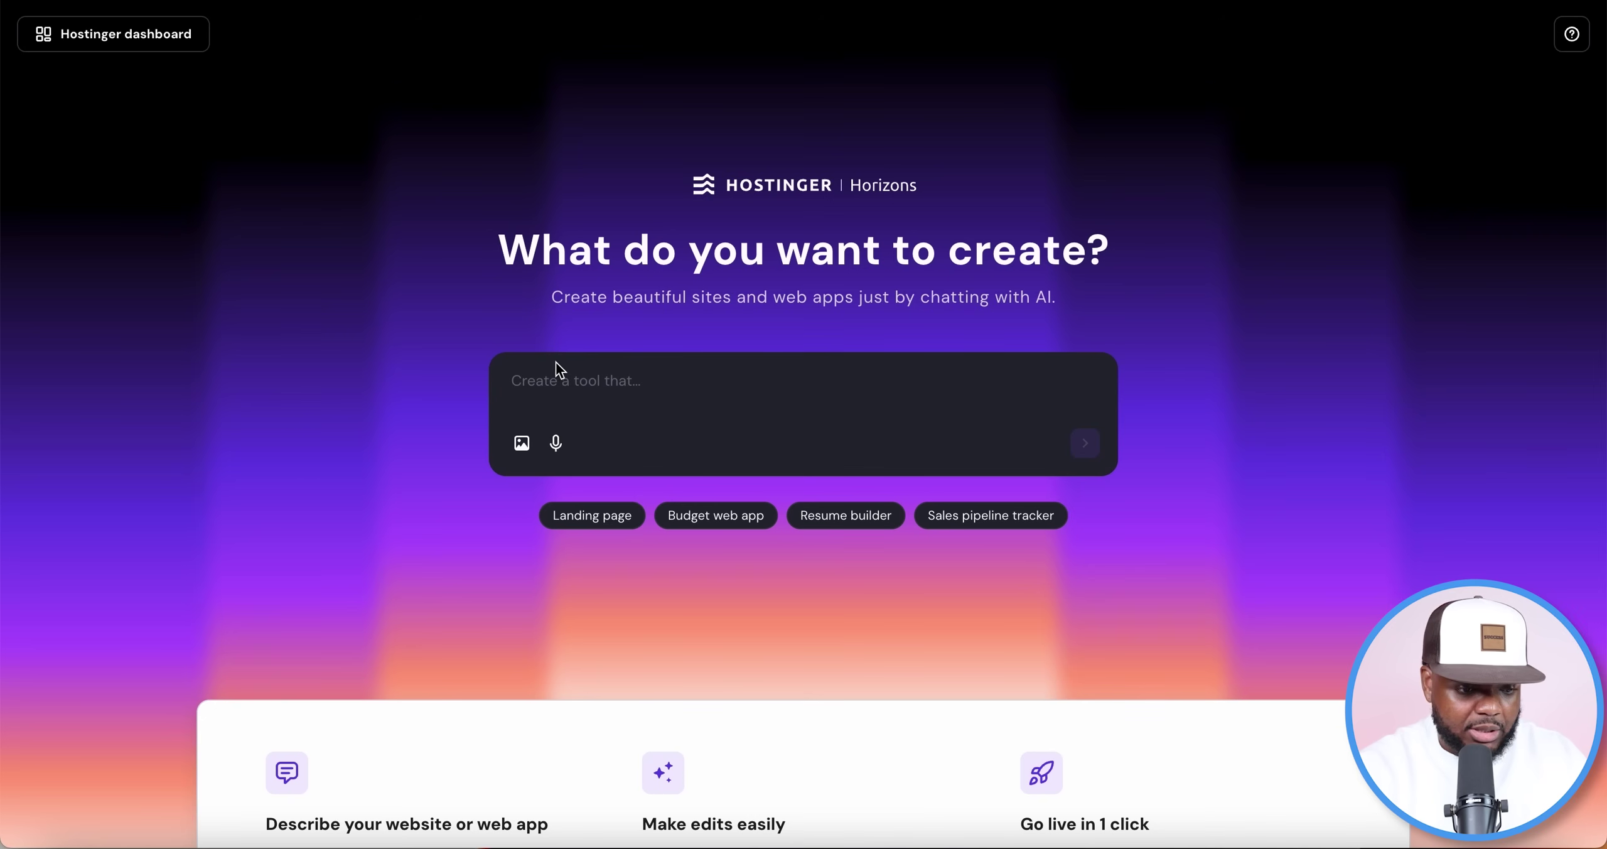
Paste the ChatGPT build prompt into 'What do you want to create?' and submit it.
key(ctrl+v)
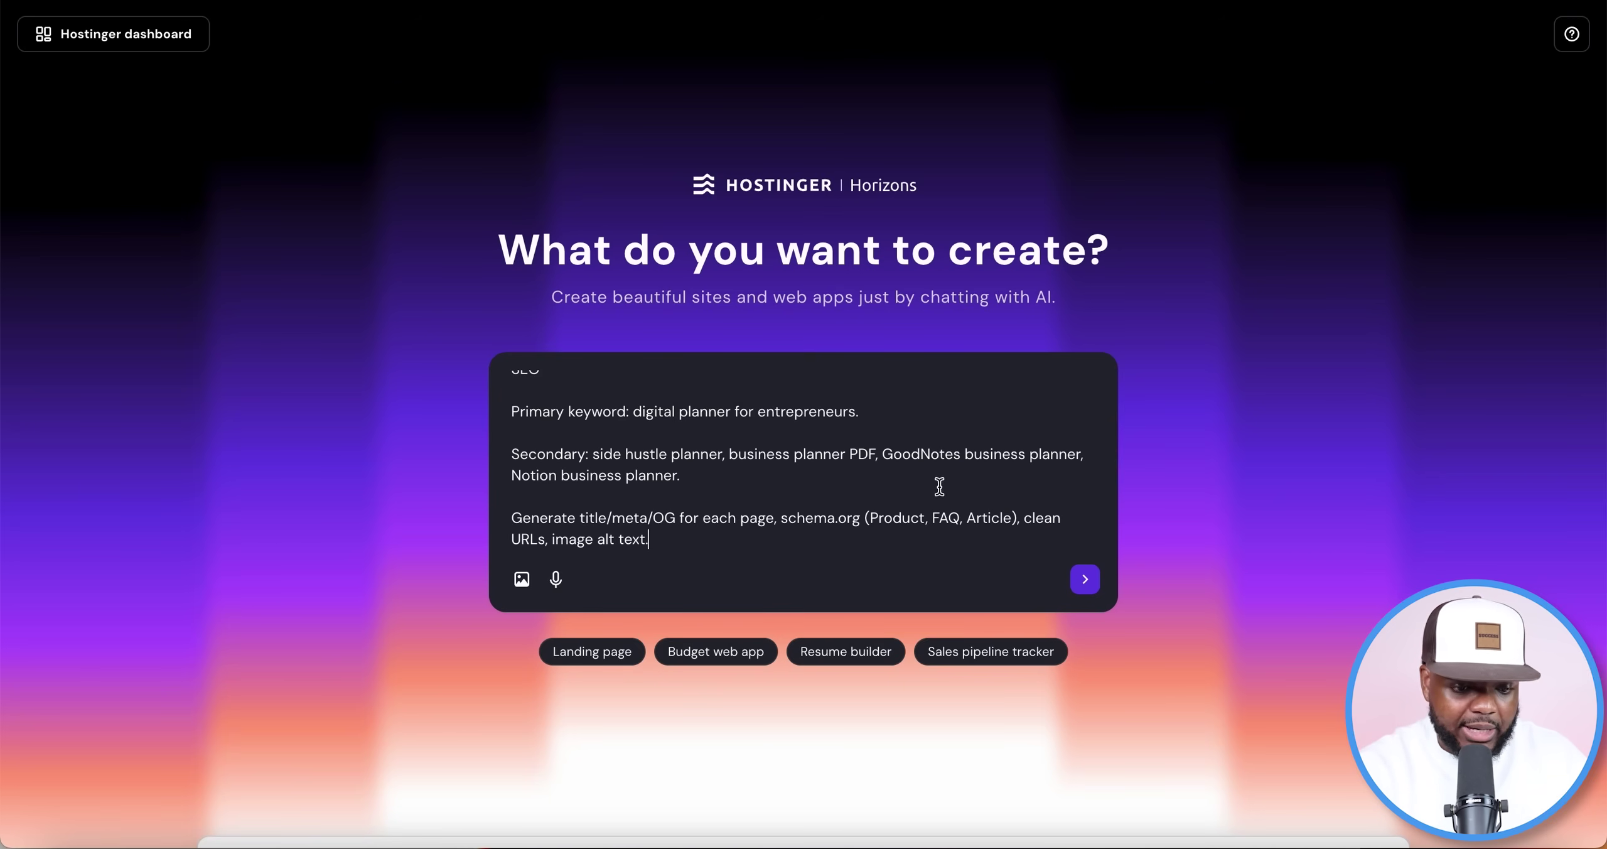
click(1084, 578)
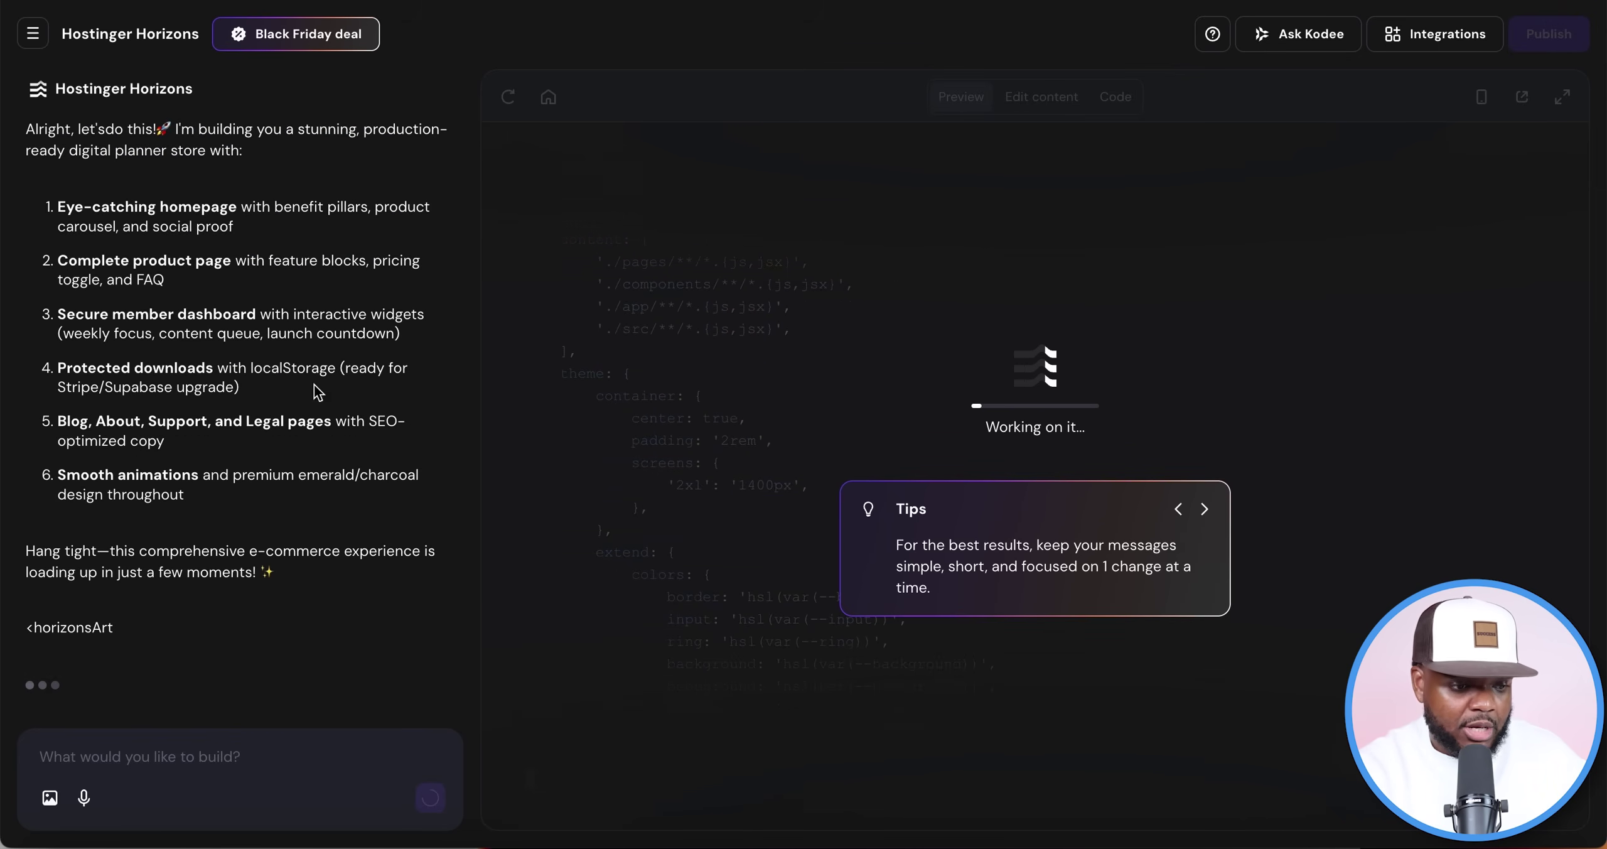
Scroll the builder view while generation finishes and the $29 product page loads.
scroll(300, 175, up, 10)
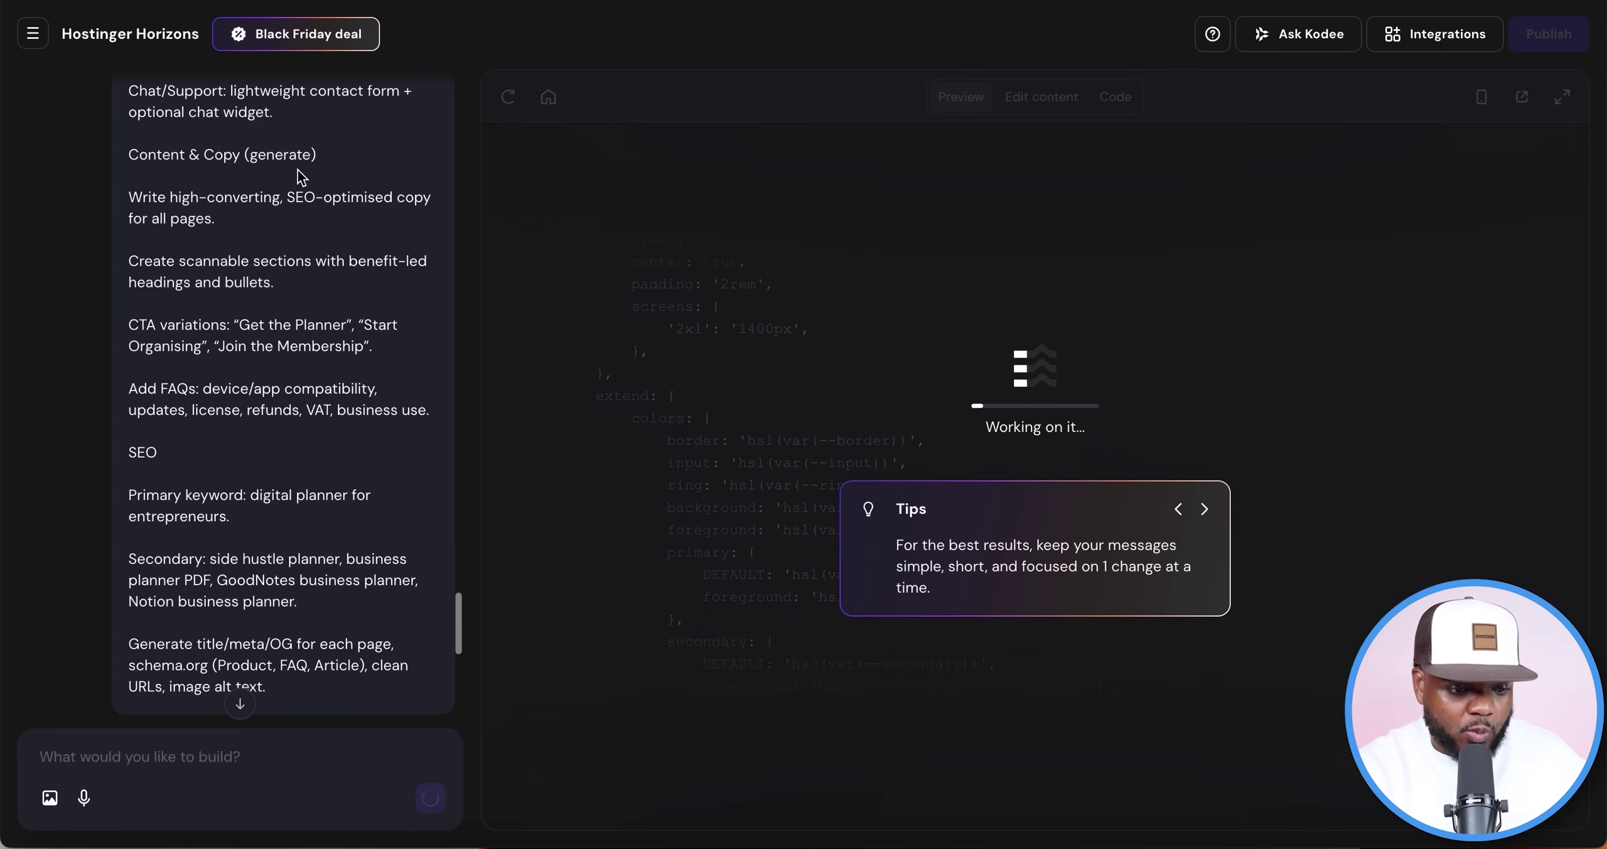
scroll(300, 176, down, 15)
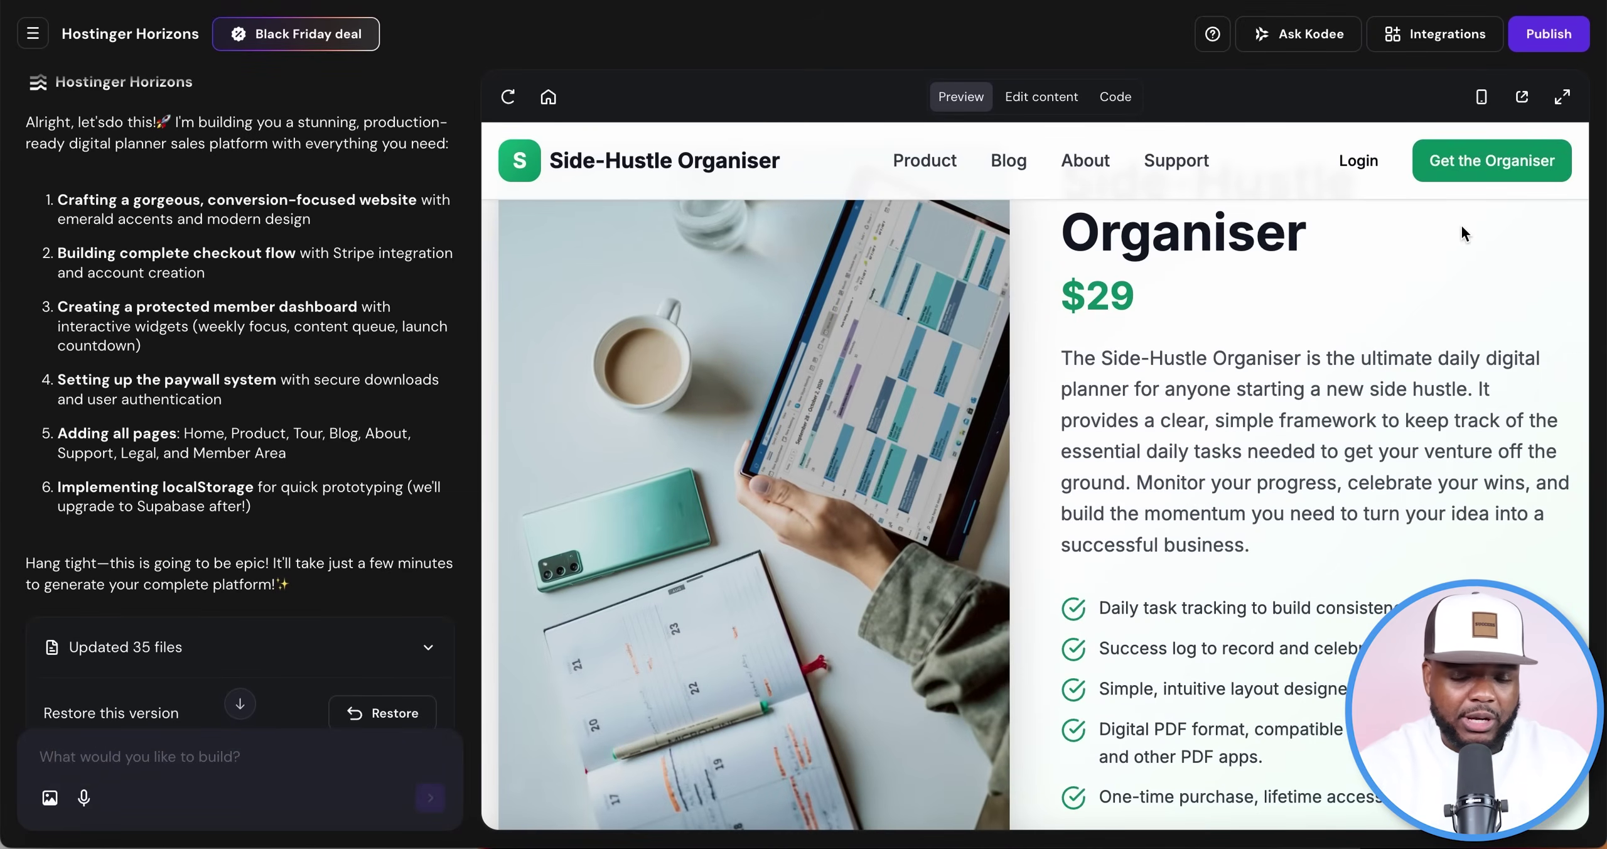
View the site full-screen, scrolling past Add to Cart to the footer and back up.
scroll(1459, 224, up, 3)
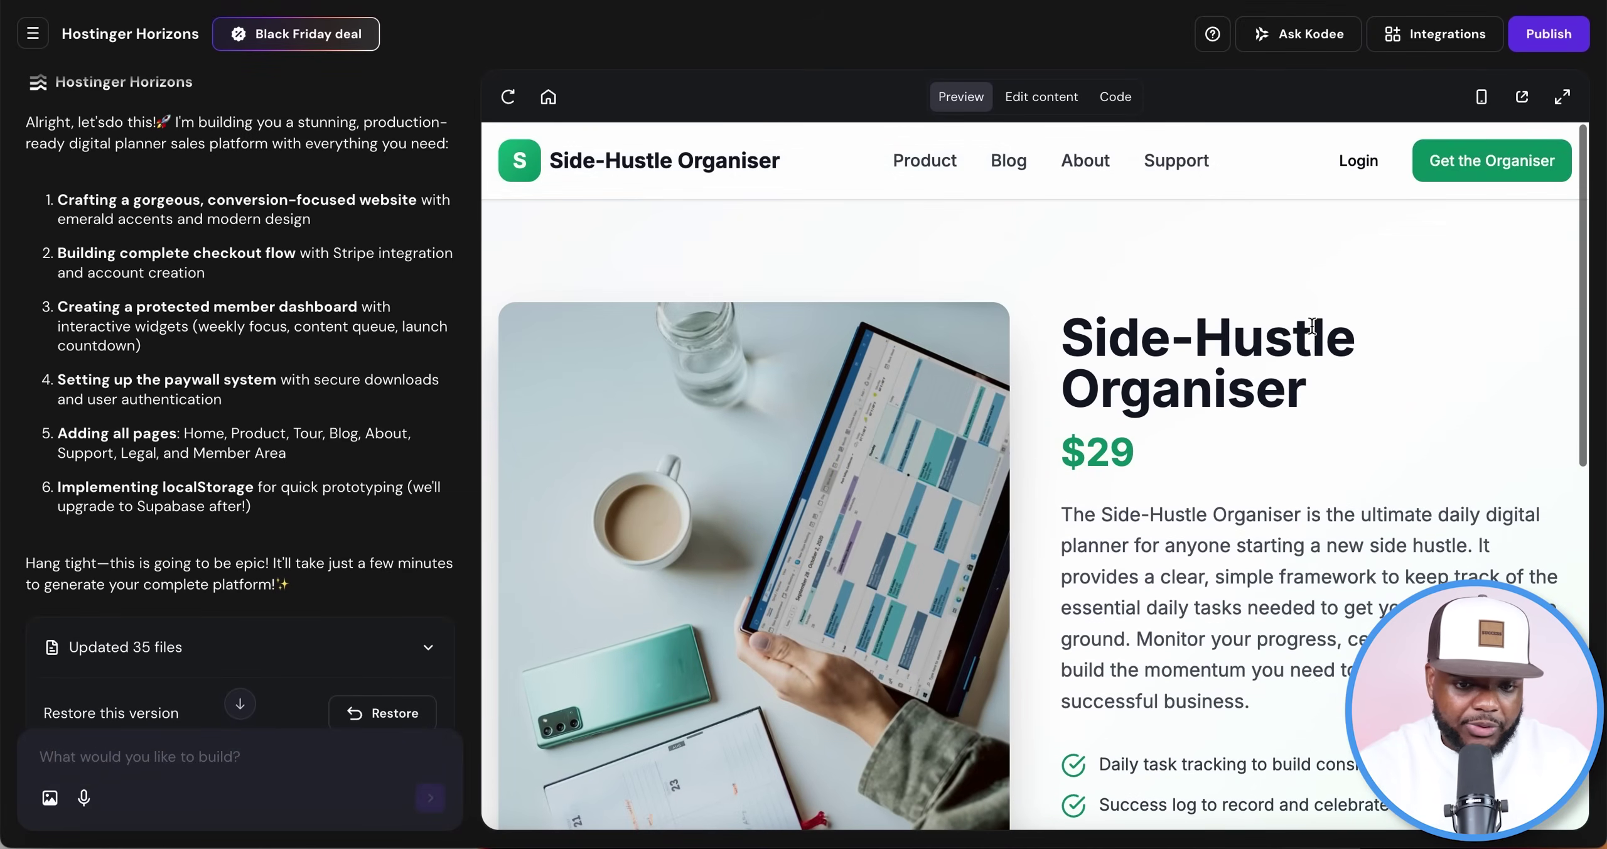
click(1563, 98)
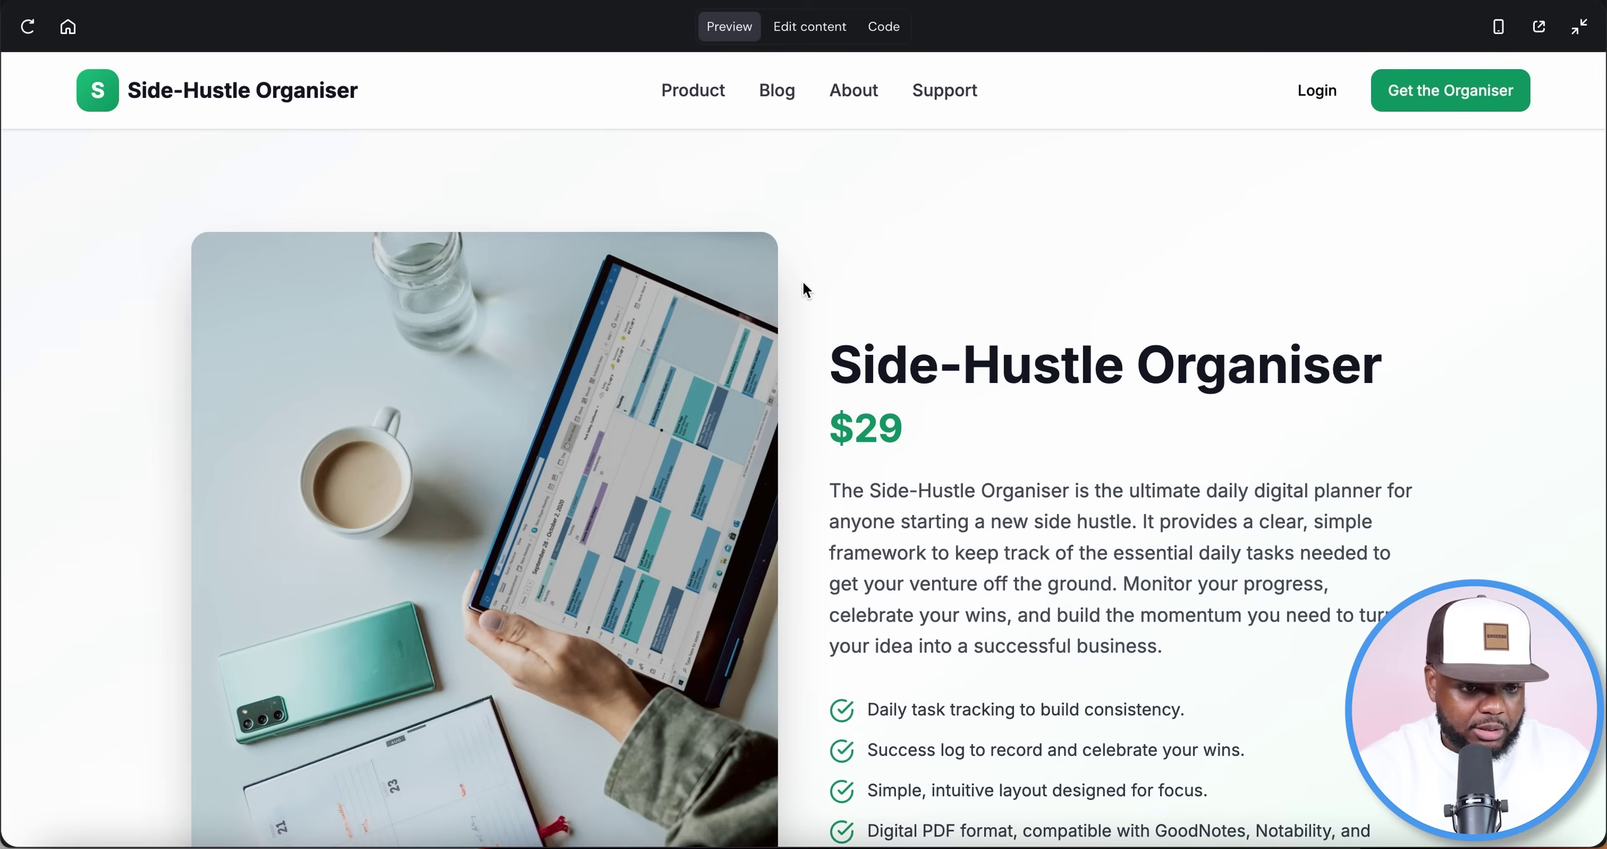
scroll(1215, 346, down, 2)
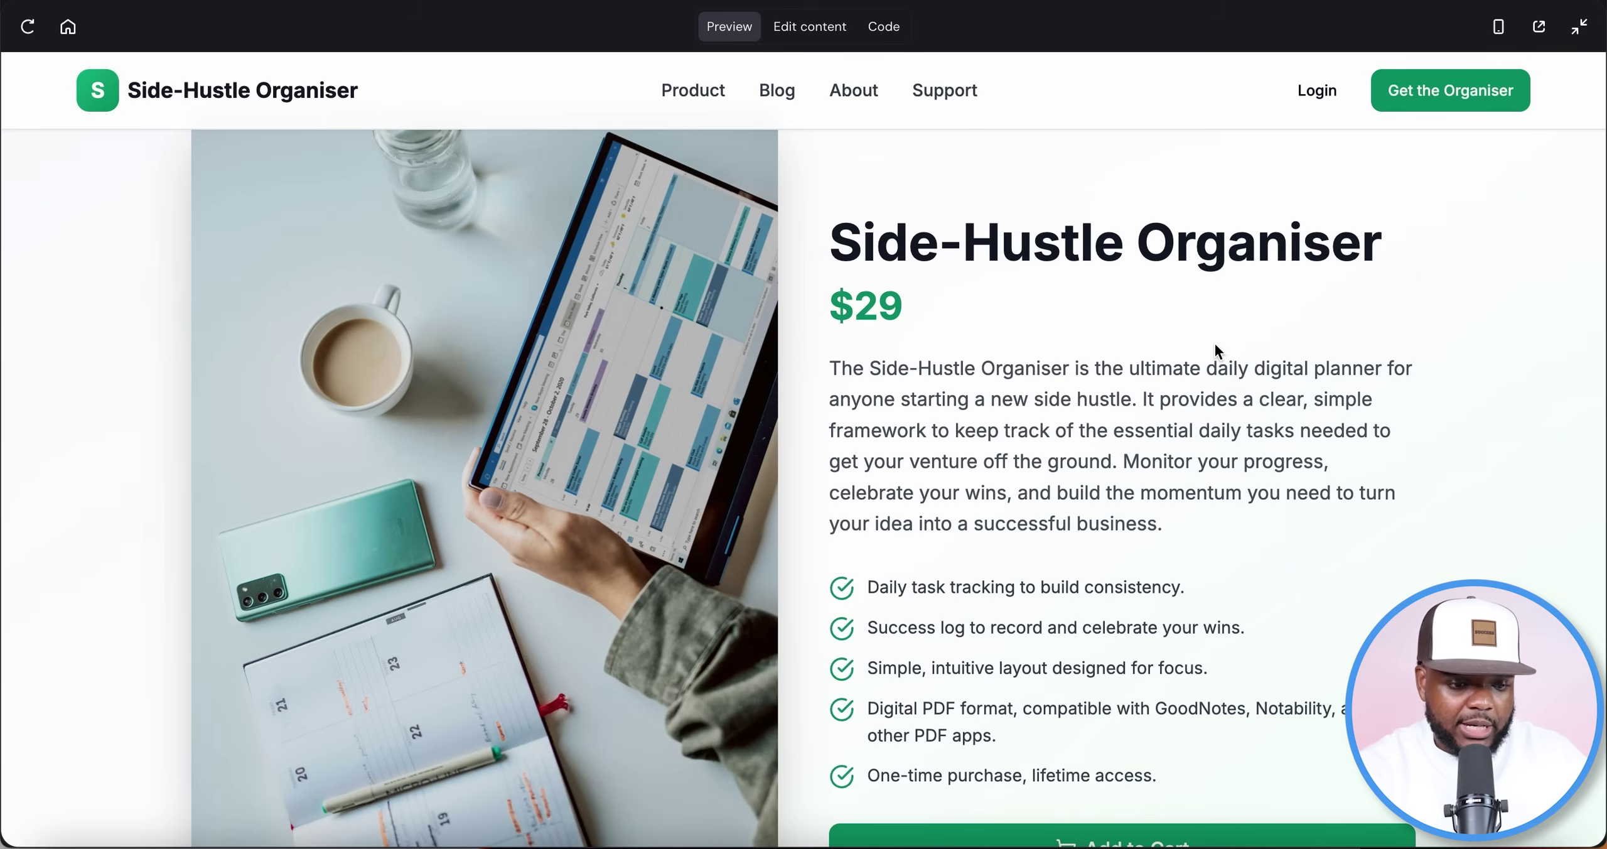
scroll(1214, 345, down, 9)
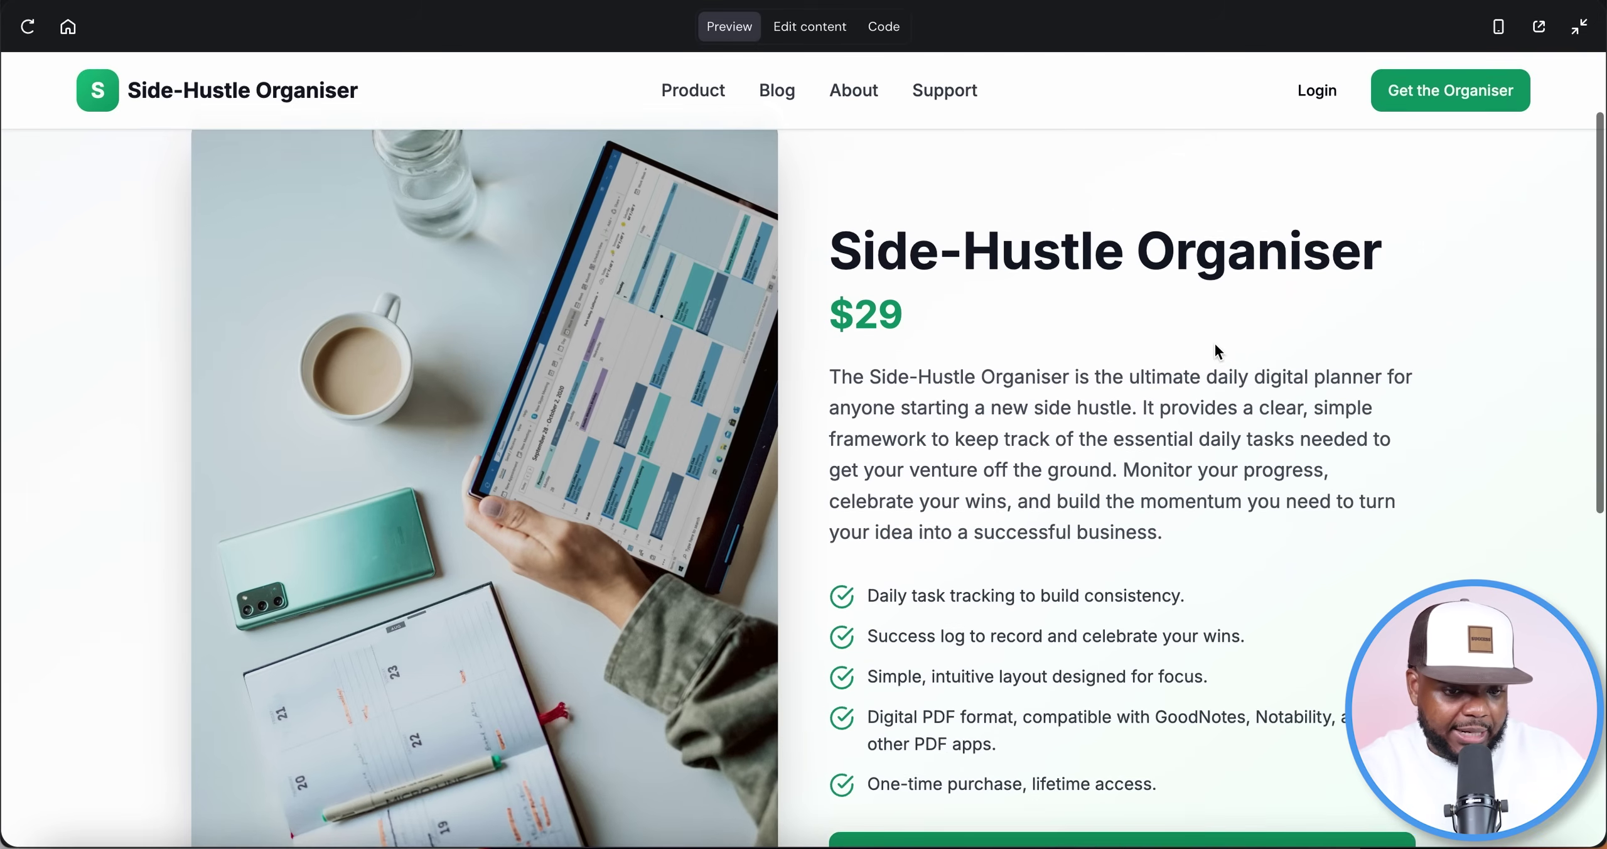
scroll(1214, 351, down, 2)
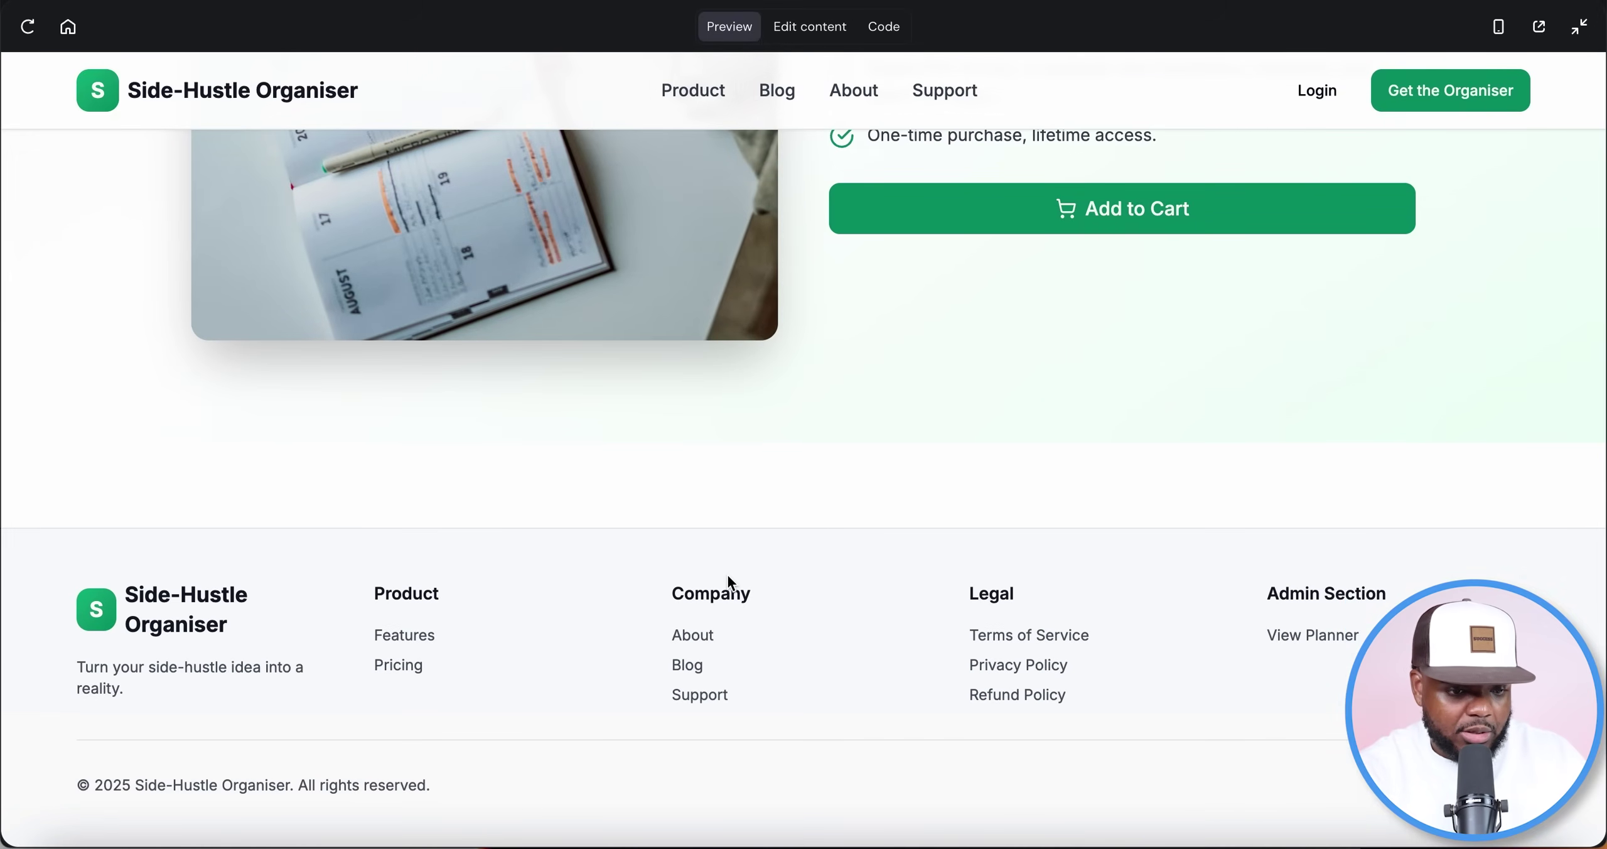
scroll(728, 581, up, 15)
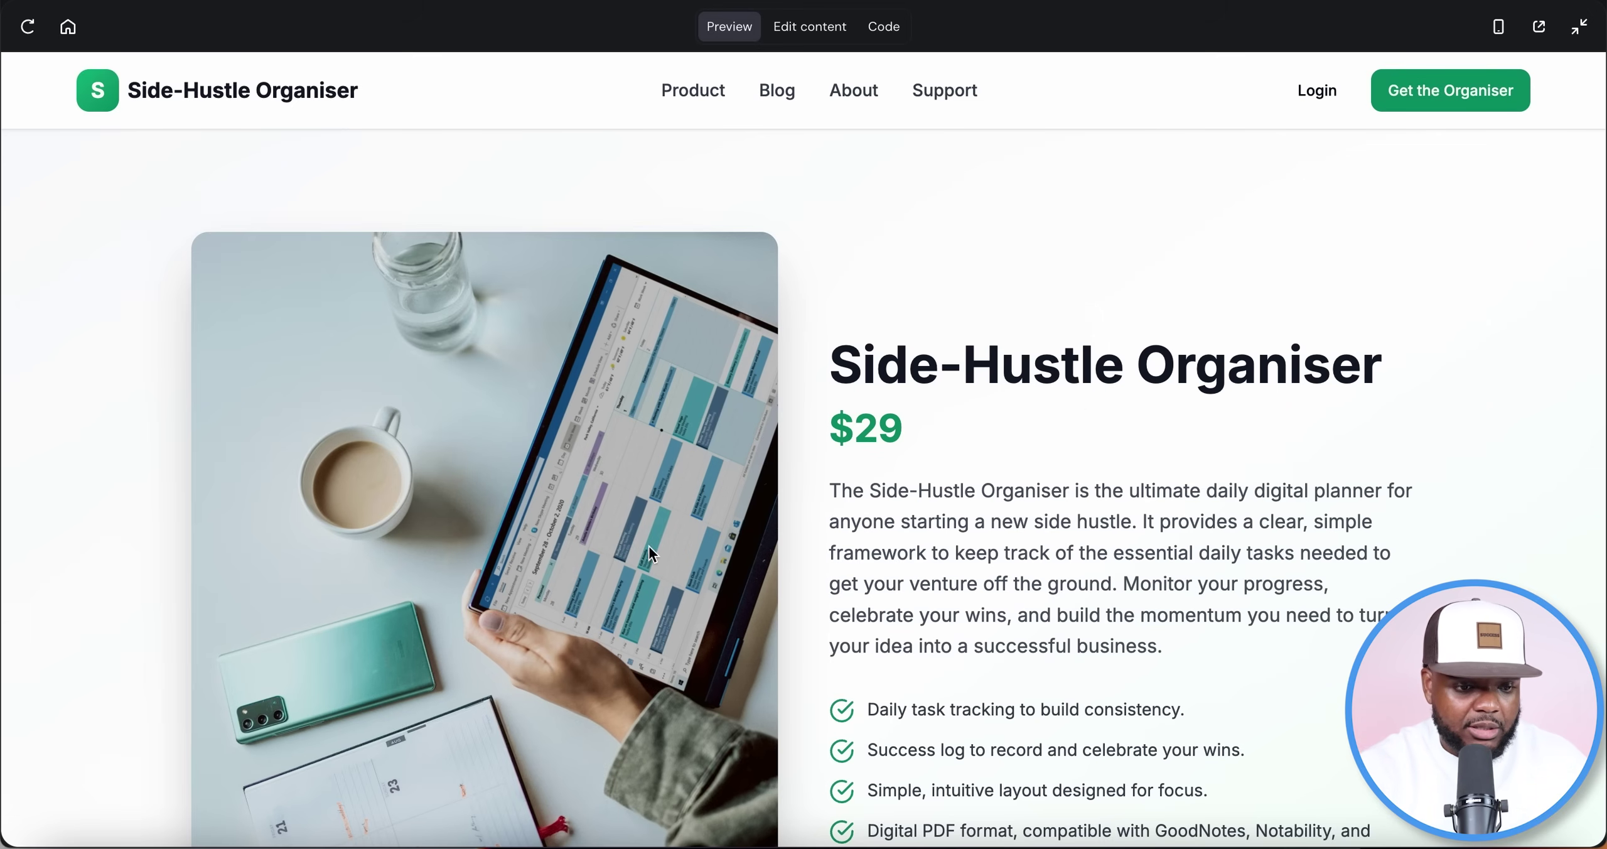
Switch the preview into content editing mode and select the header site title.
click(797, 36)
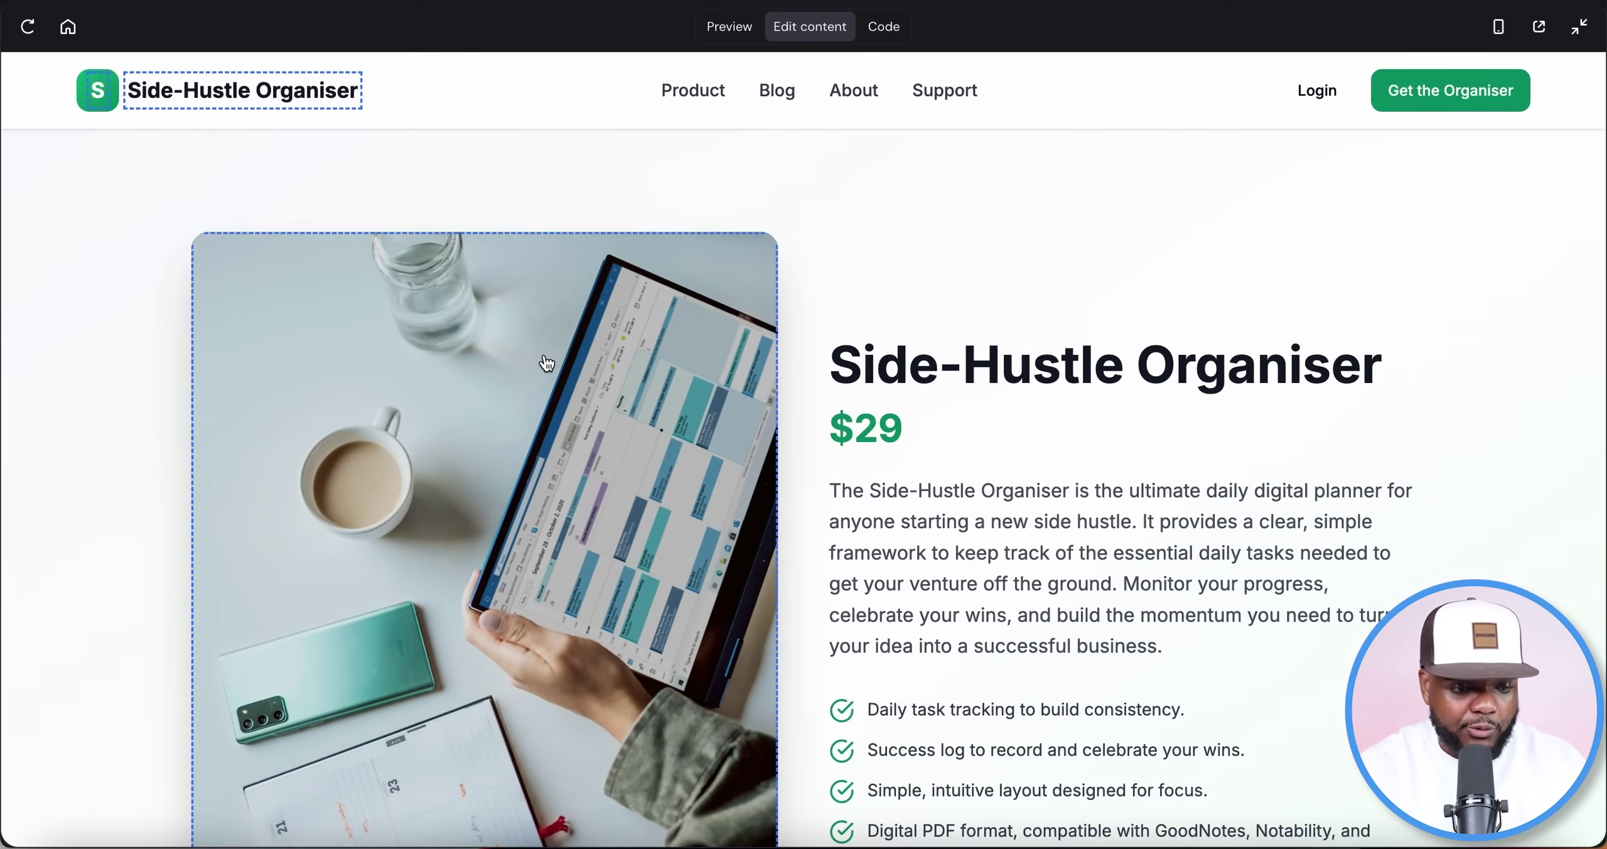
scroll(547, 363, down, 5)
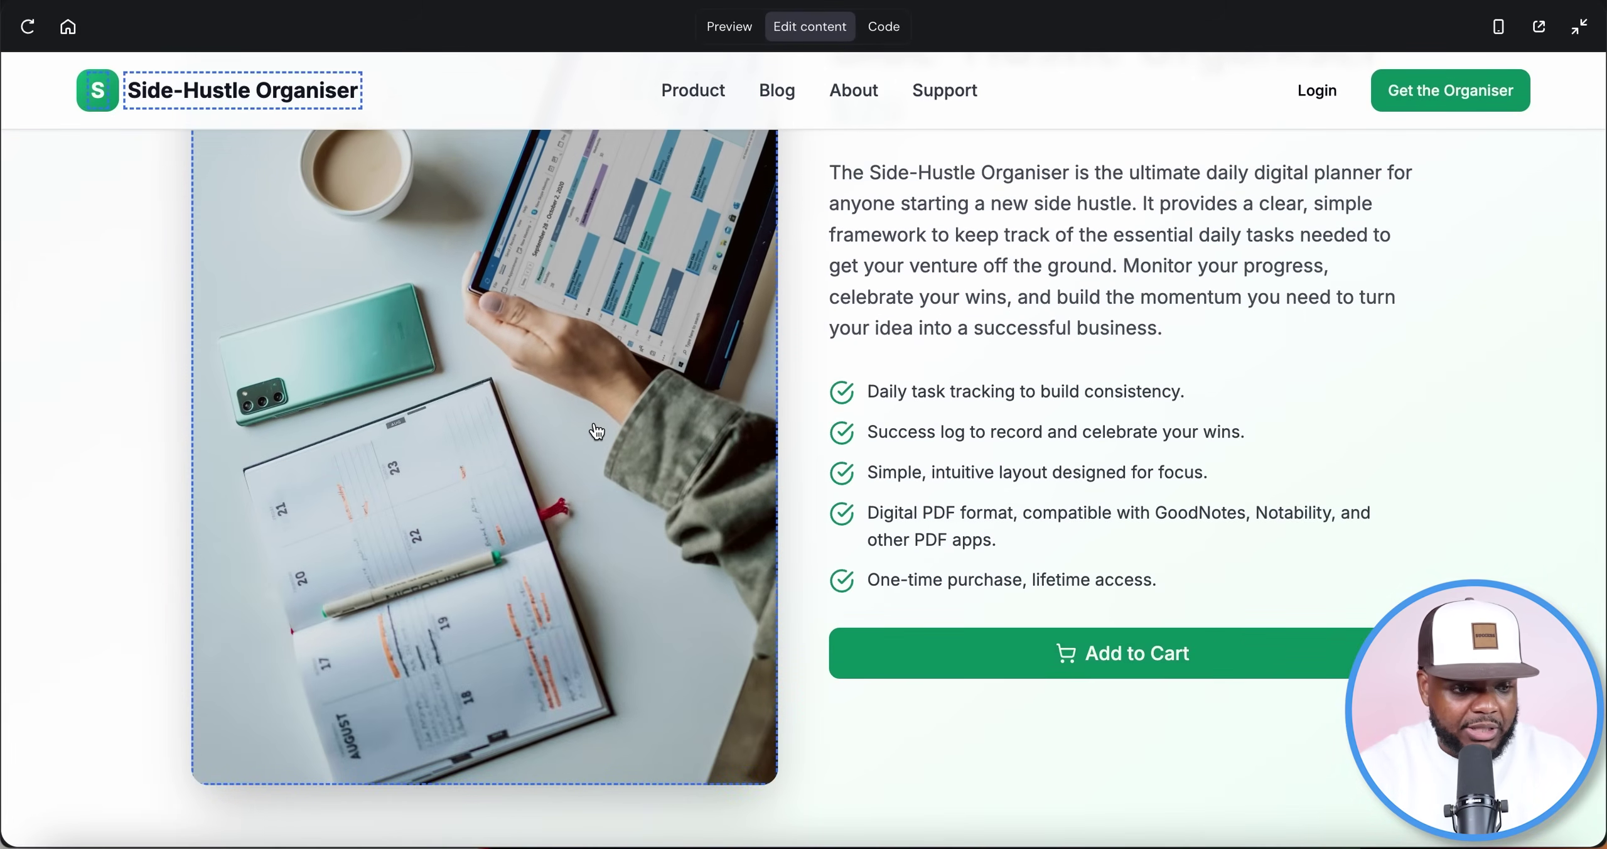
click(194, 111)
scroll(728, 441, down, 7)
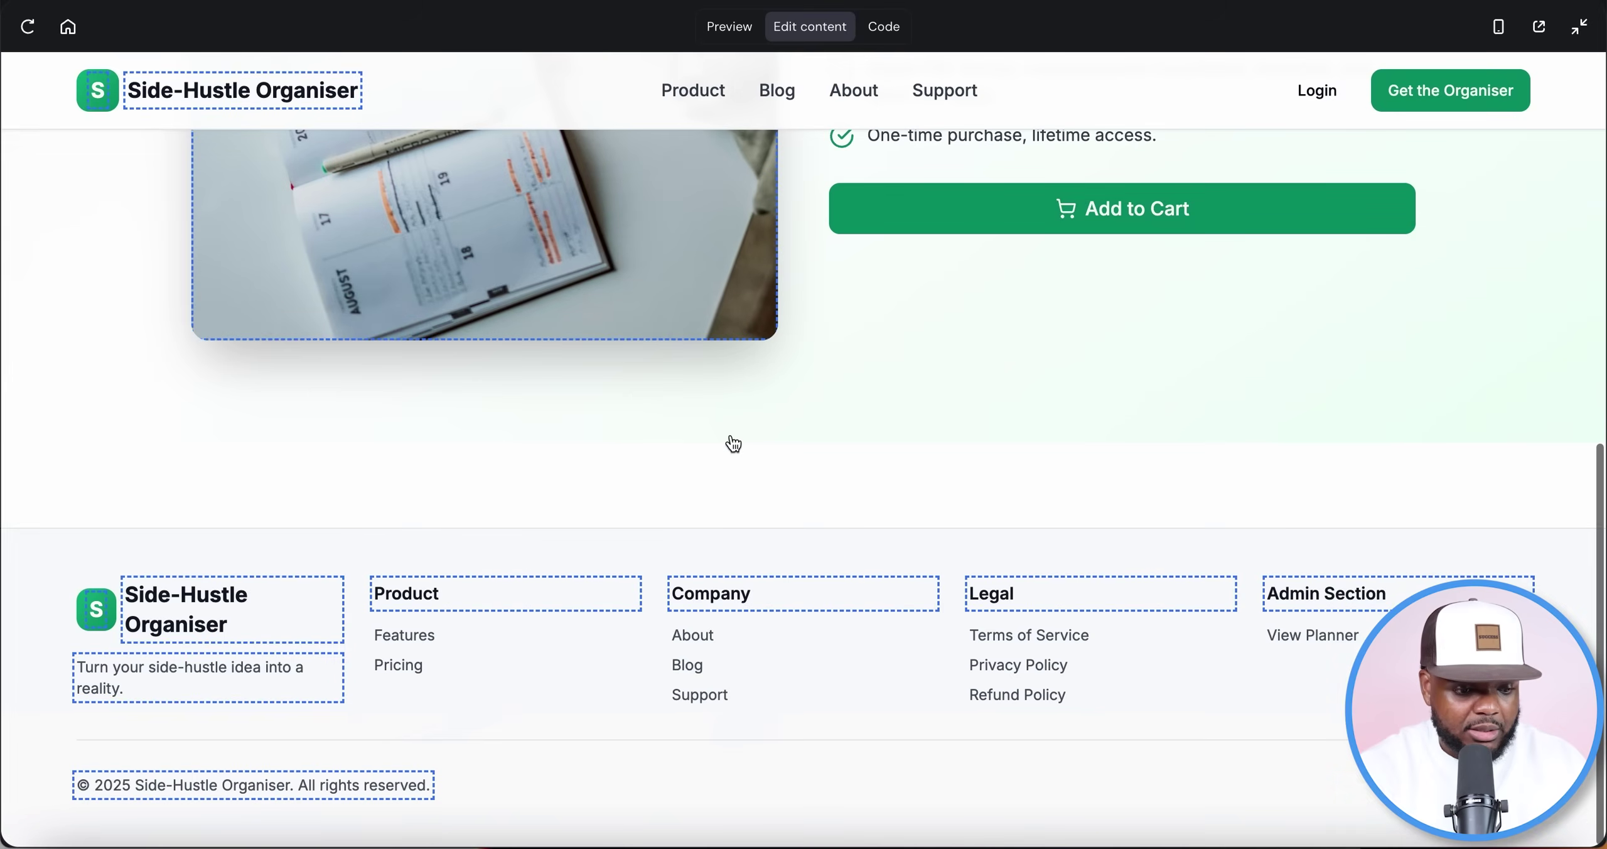
scroll(605, 576, up, 10)
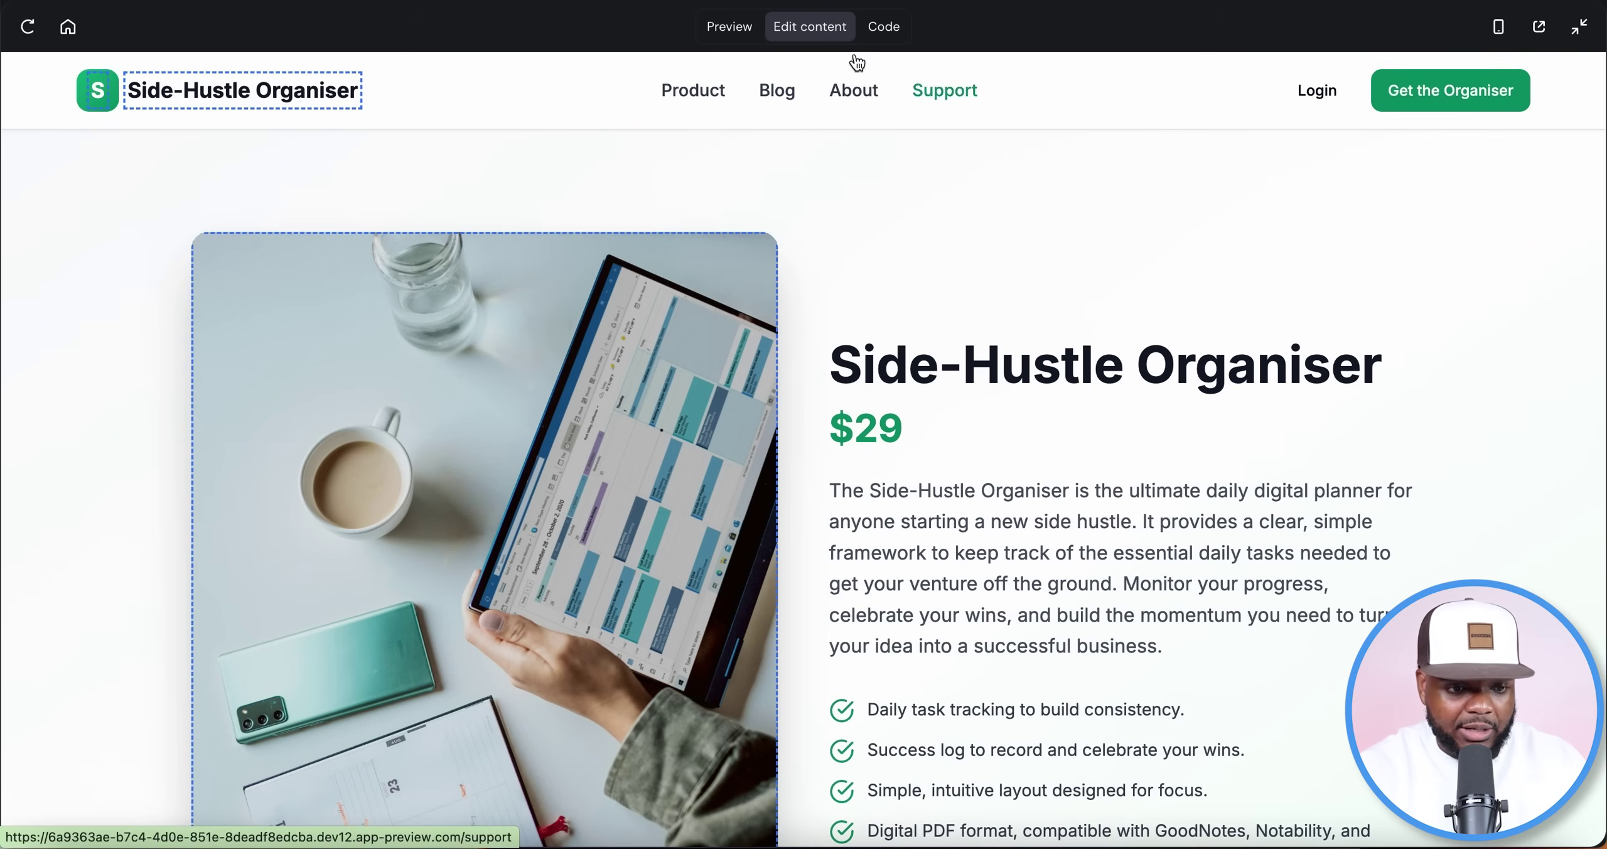
Back in the editor, request the syntax-error fix, blue accents and a $39 price.
click(1579, 28)
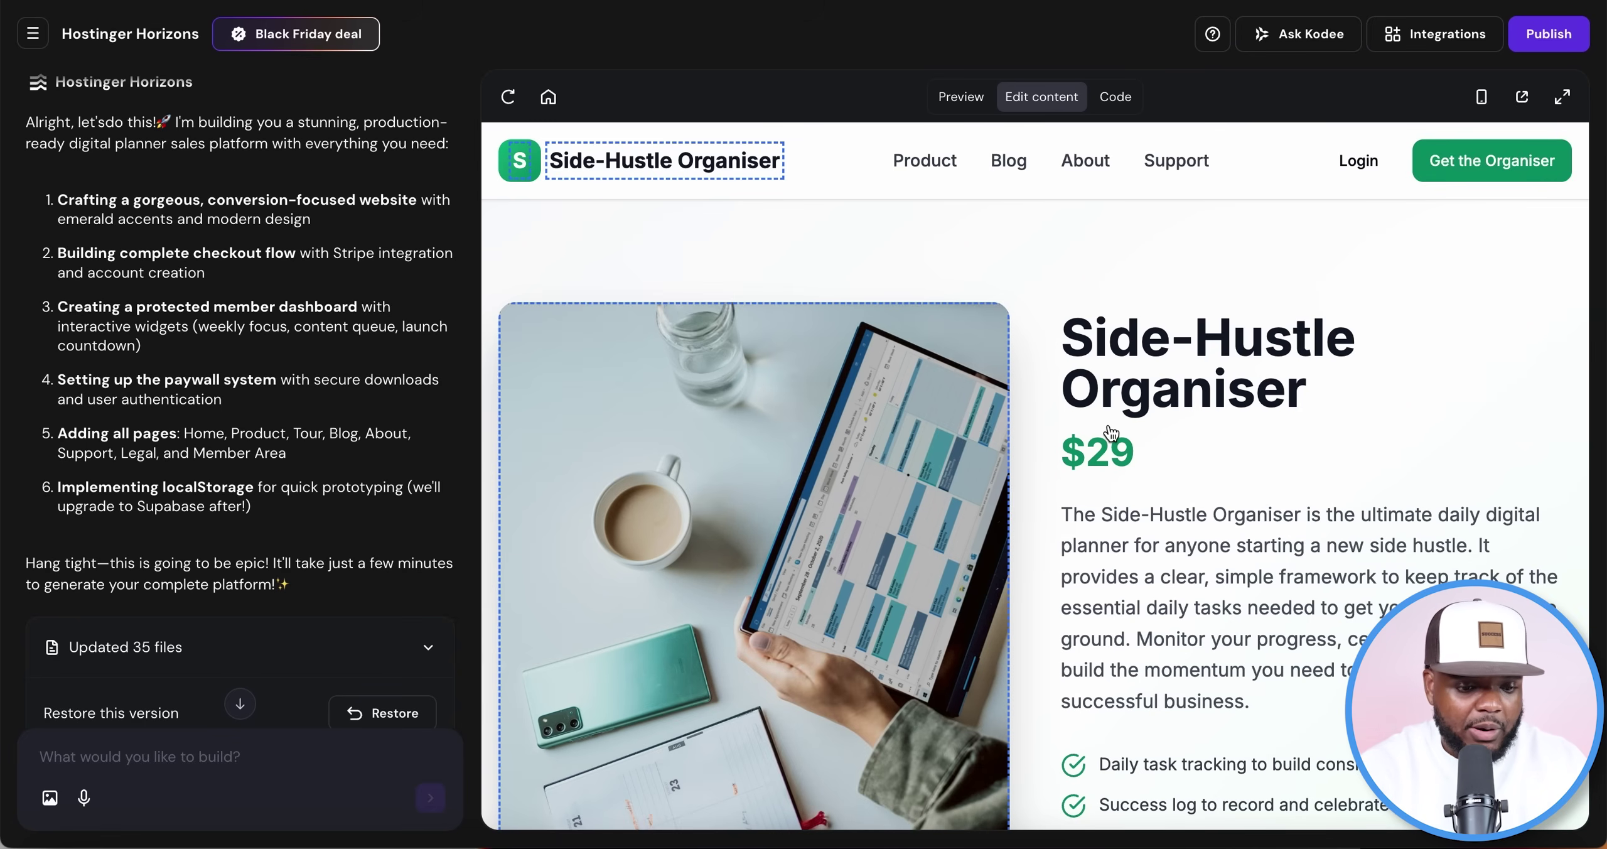
scroll(1099, 452, down, 8)
scroll(1109, 432, down, 3)
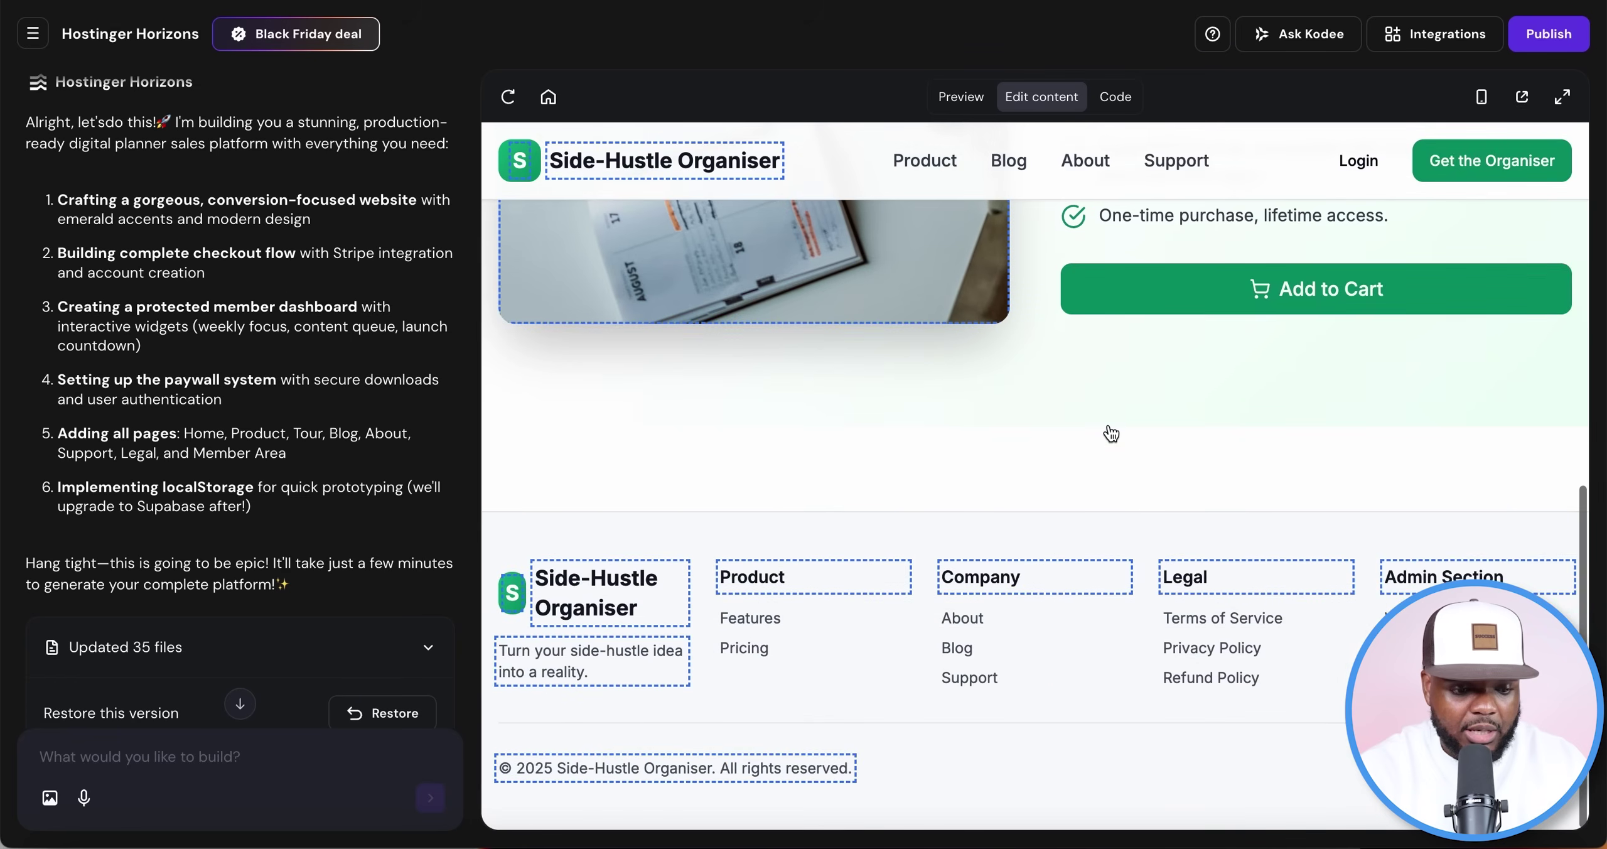
scroll(1110, 431, up, 11)
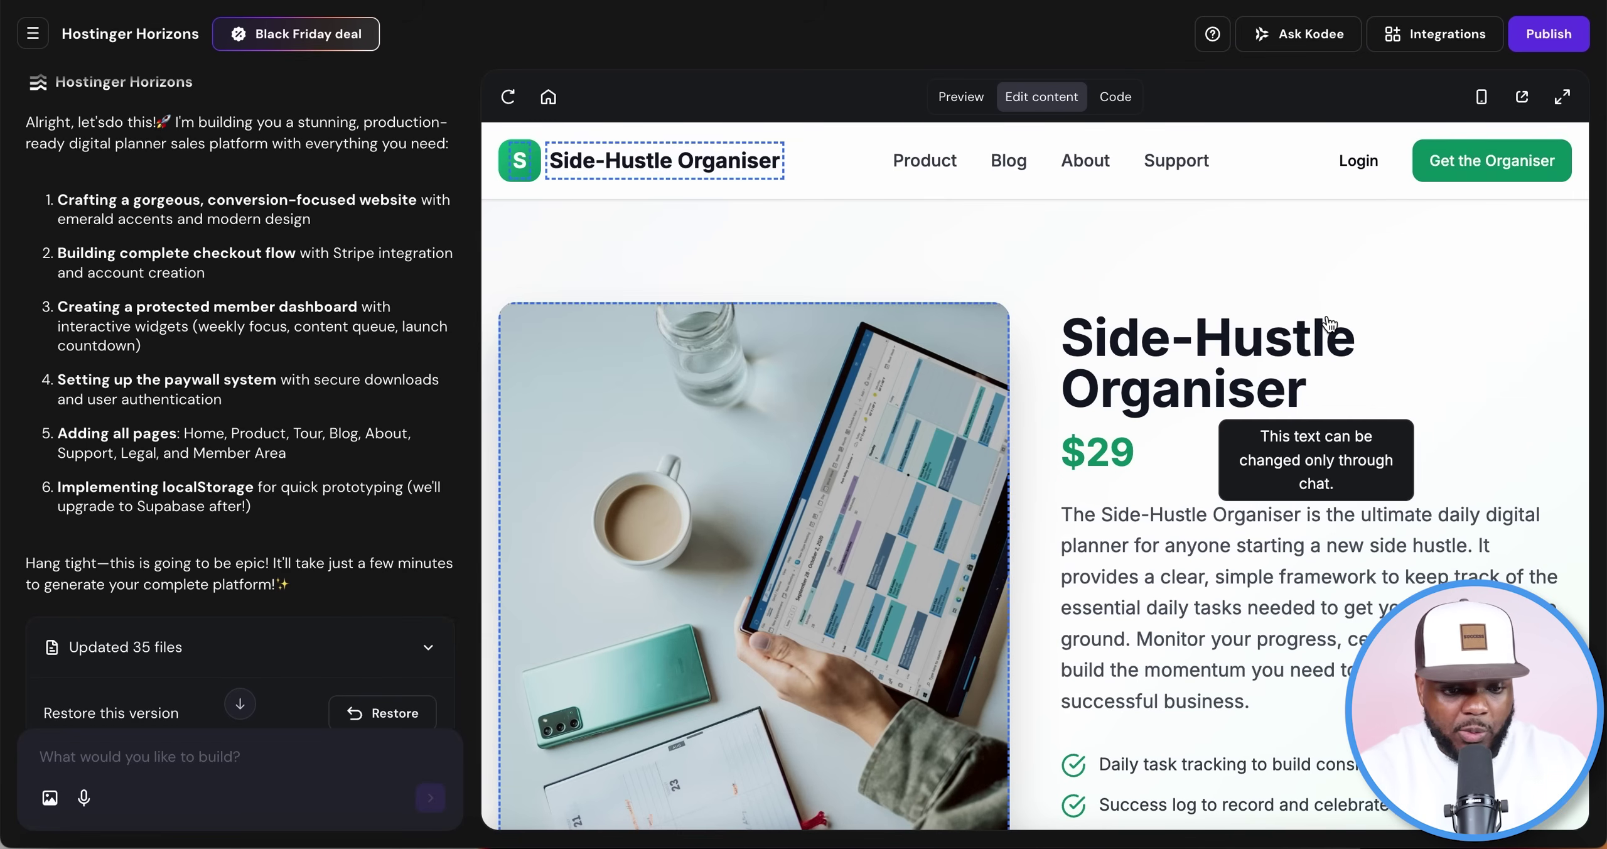
click(114, 762)
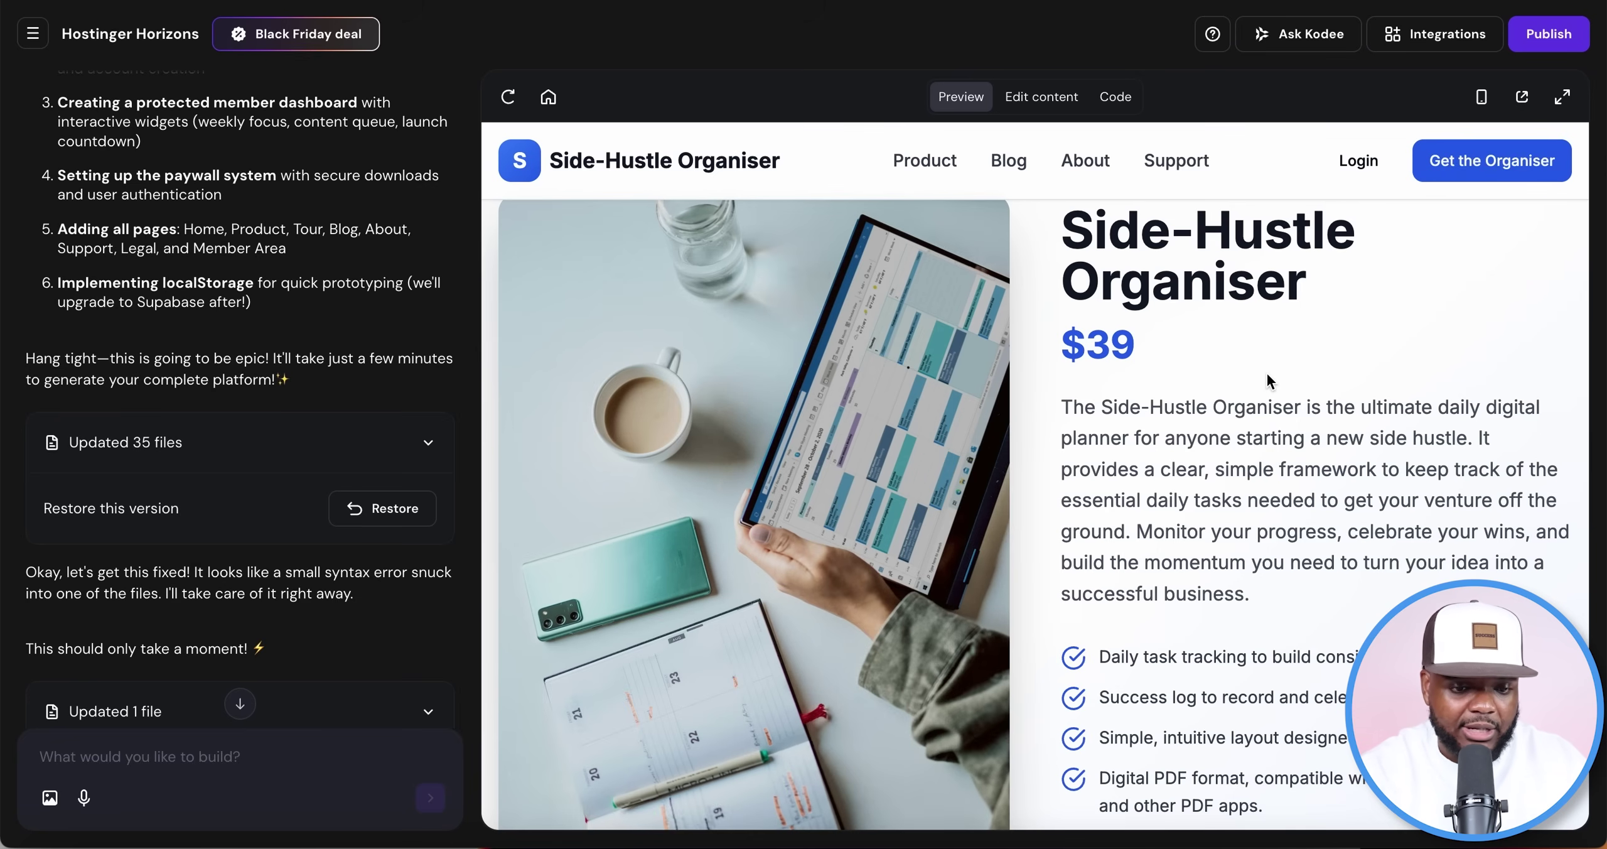
In full-screen preview, add the planner to the cart to reach the $39 checkout page.
click(1562, 98)
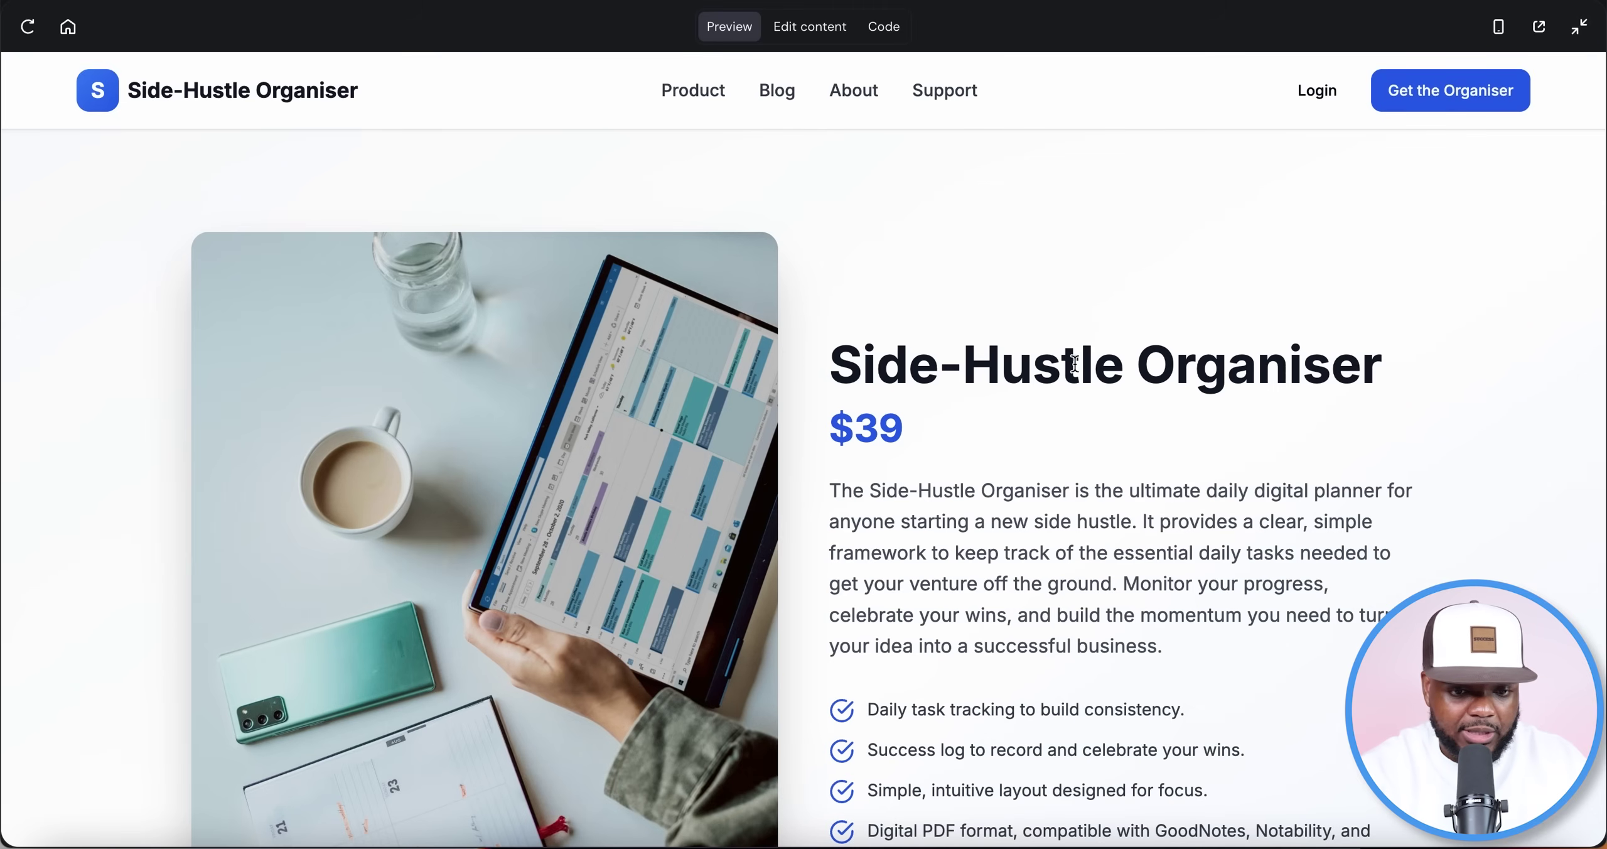
scroll(1074, 364, down, 2)
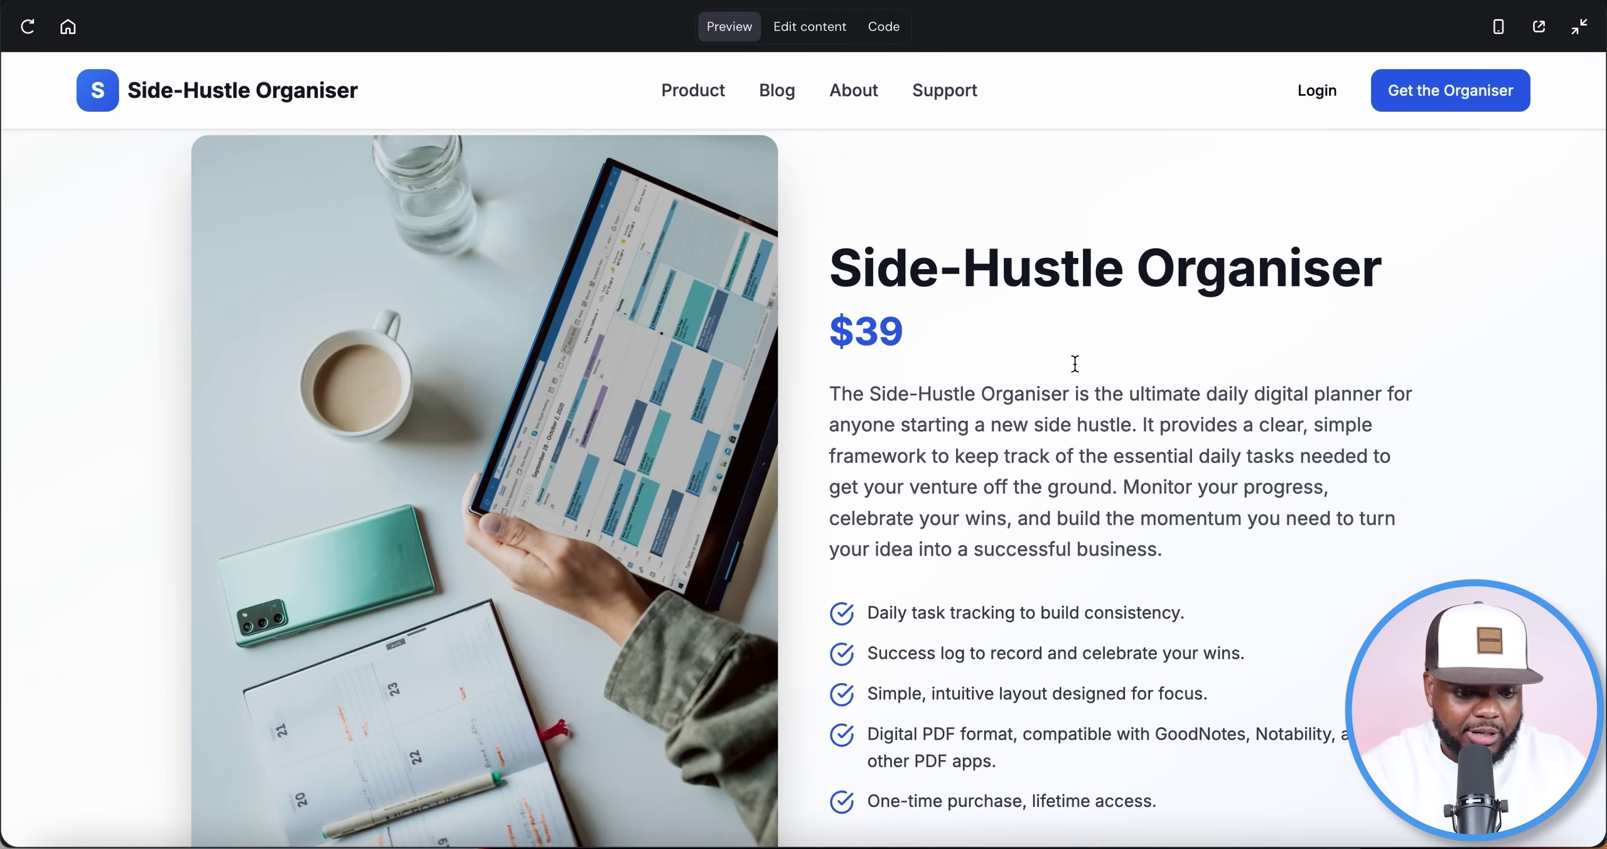
scroll(1075, 364, down, 1)
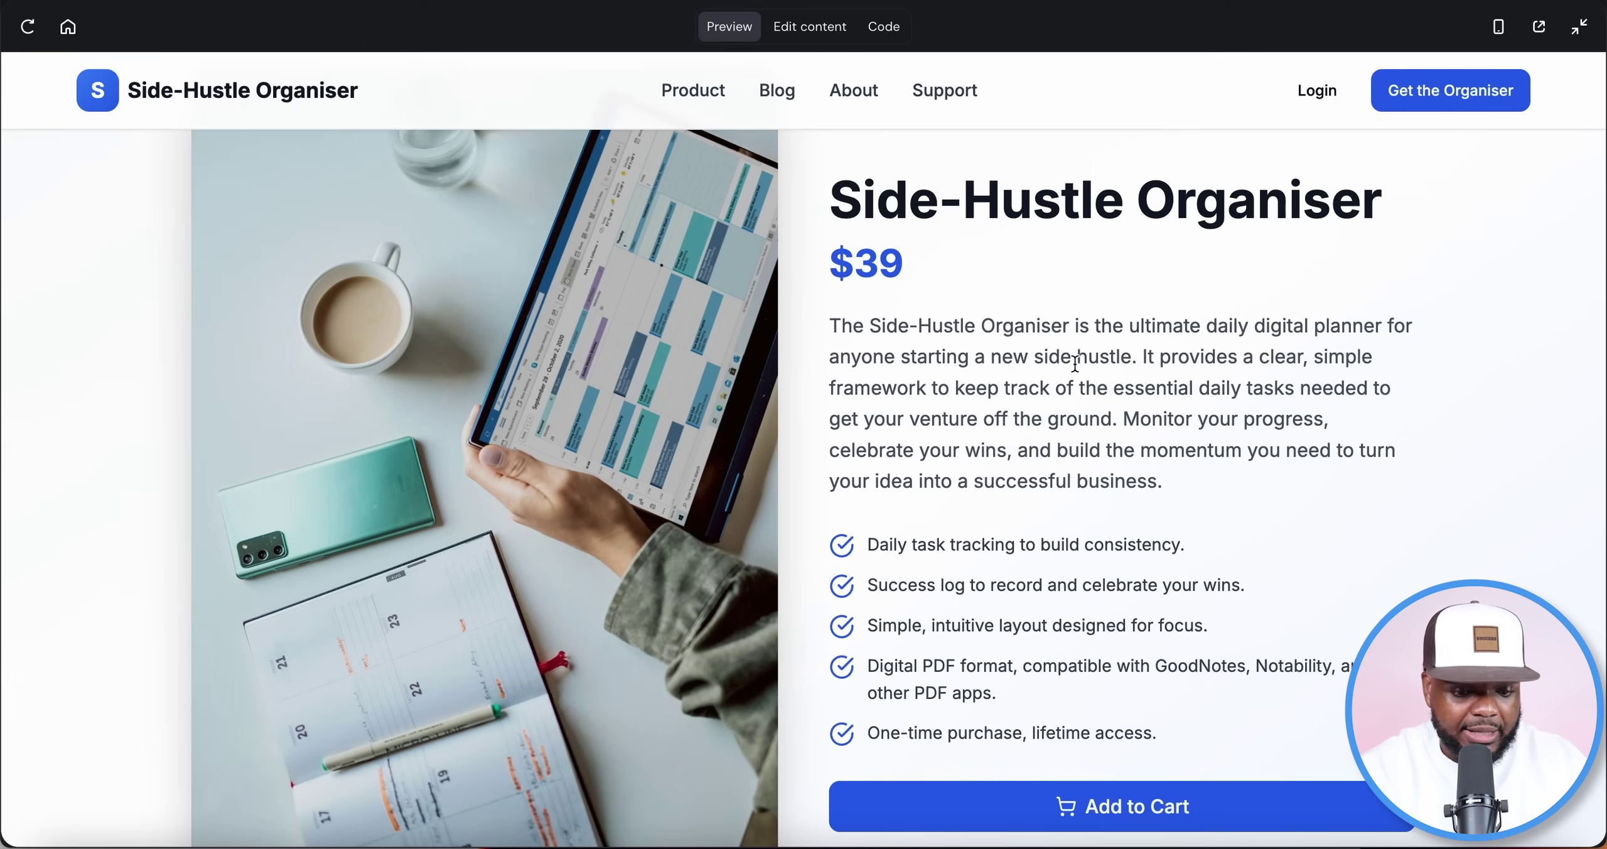
click(1128, 809)
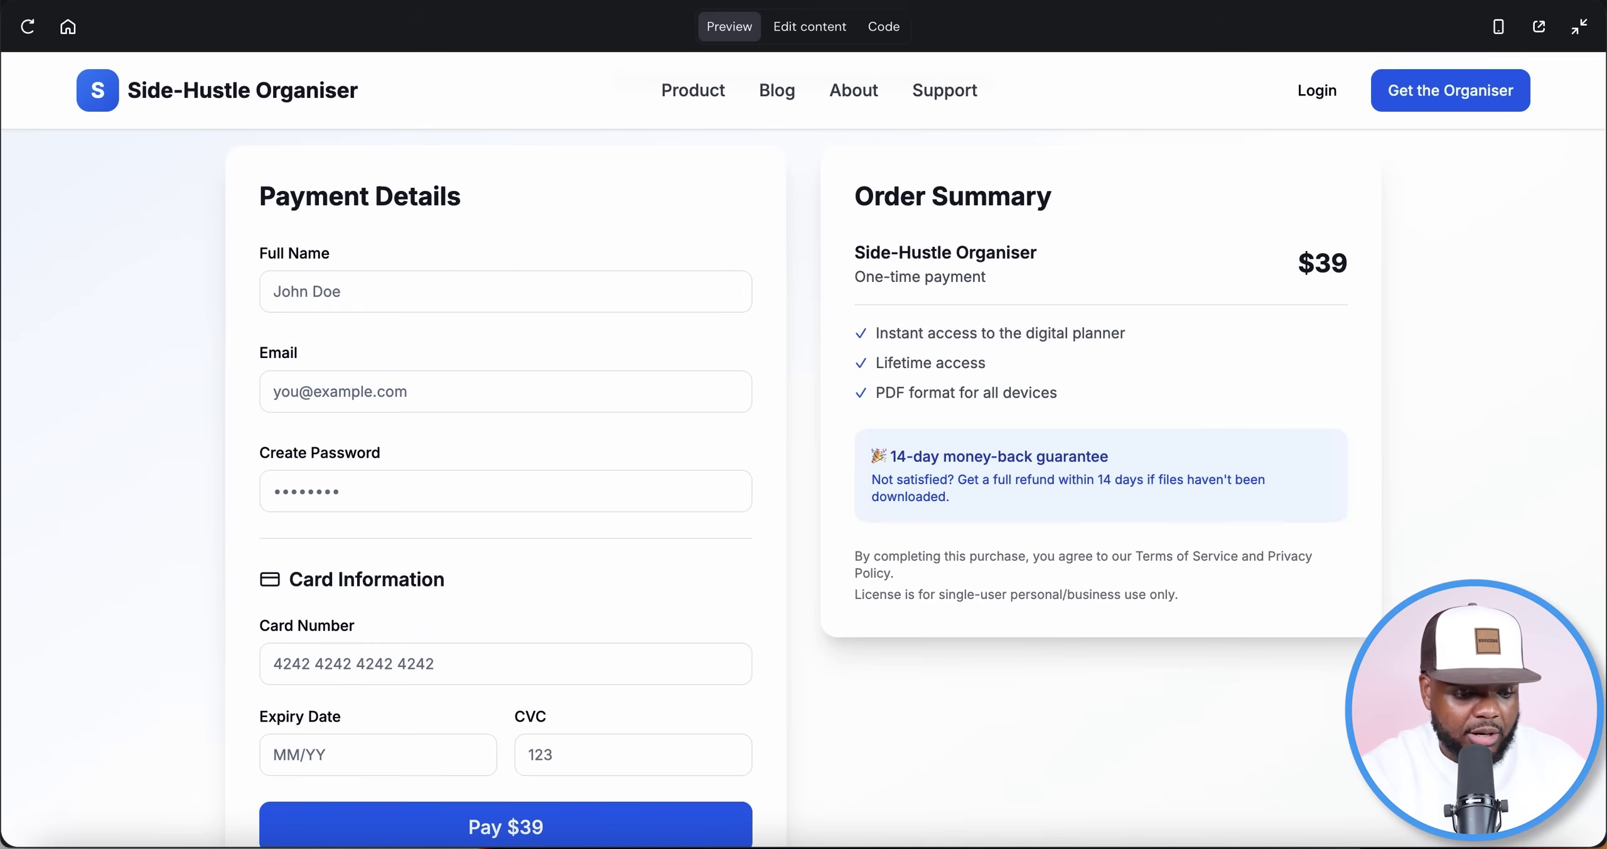
Scroll the checkout page on the way to the Admin Planner Preview's October 2025 calendar.
scroll(448, 670, down, 1)
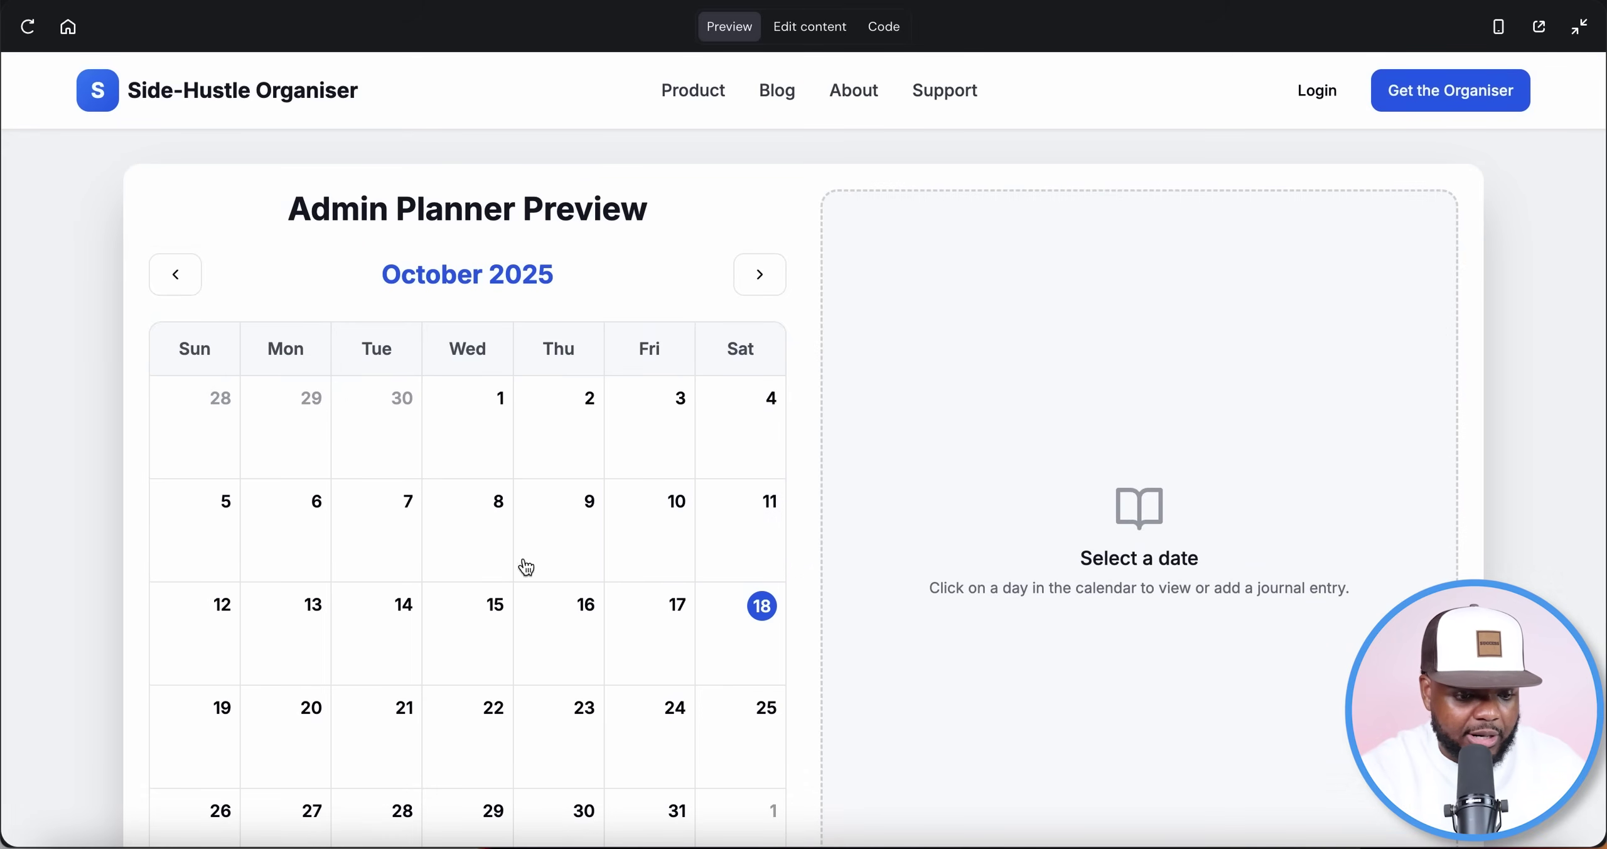
Open the Daily Journal for October 18, 2025, review its fields, then exit full-screen.
scroll(774, 621, down, 1)
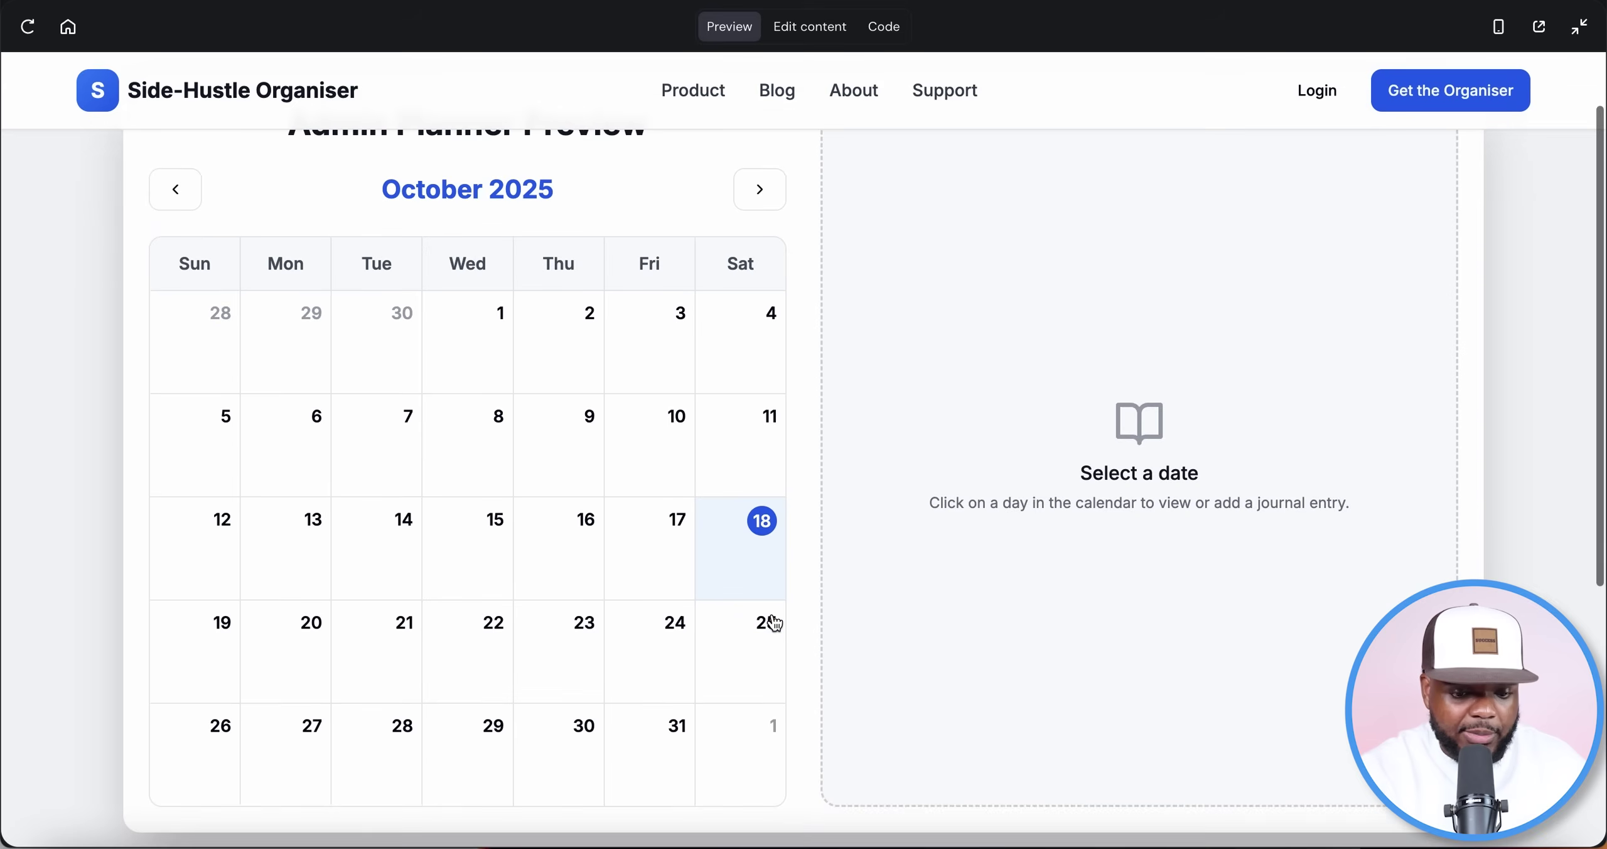
click(764, 511)
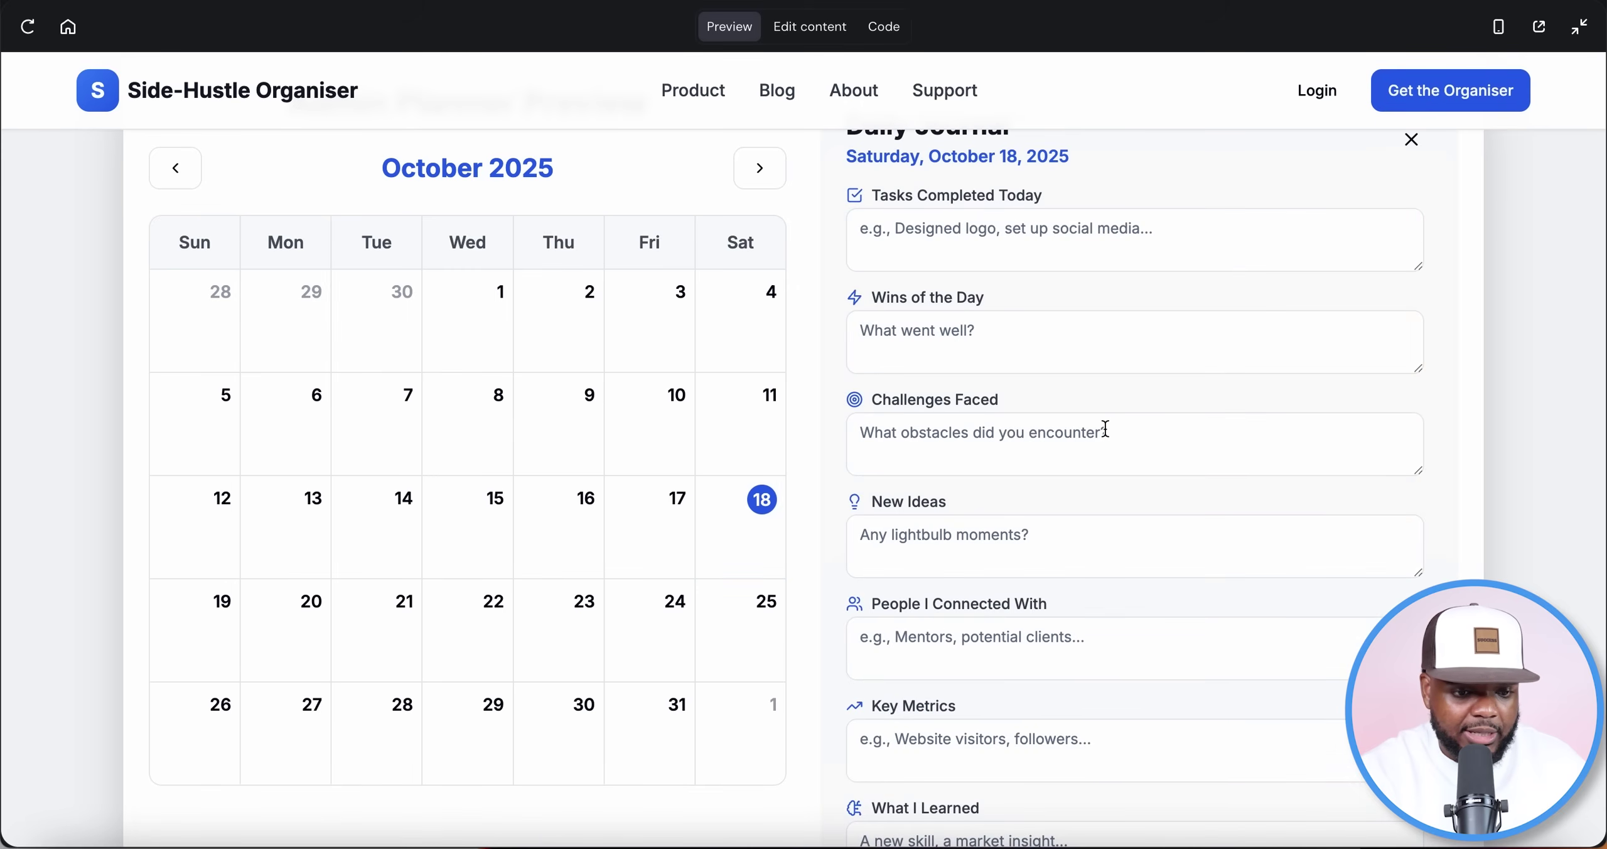
scroll(1102, 428, up, 2)
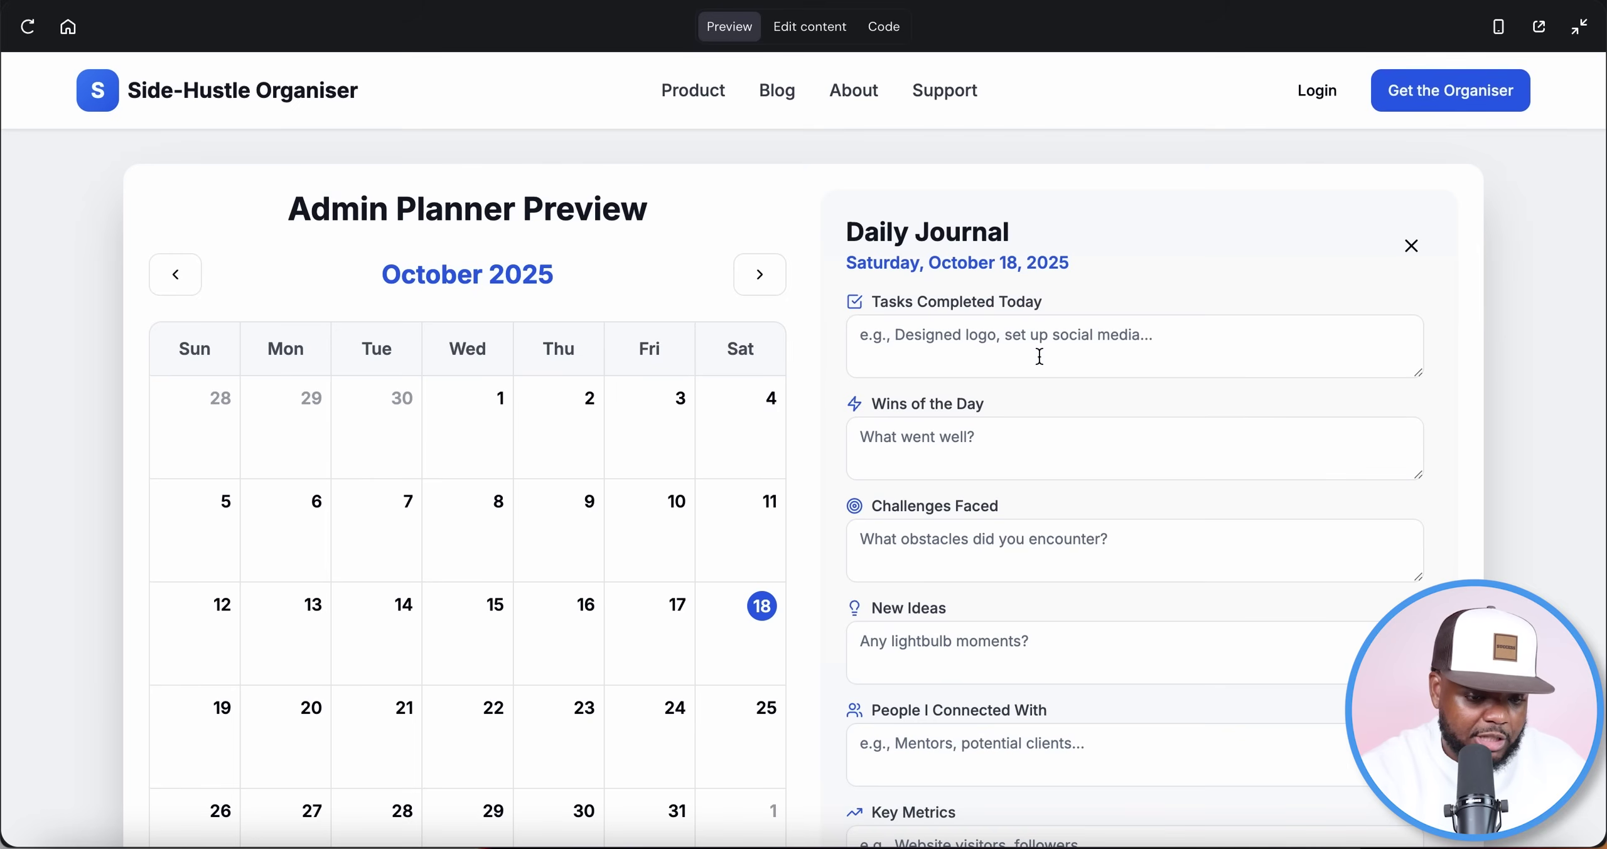
scroll(1052, 398, down, 1)
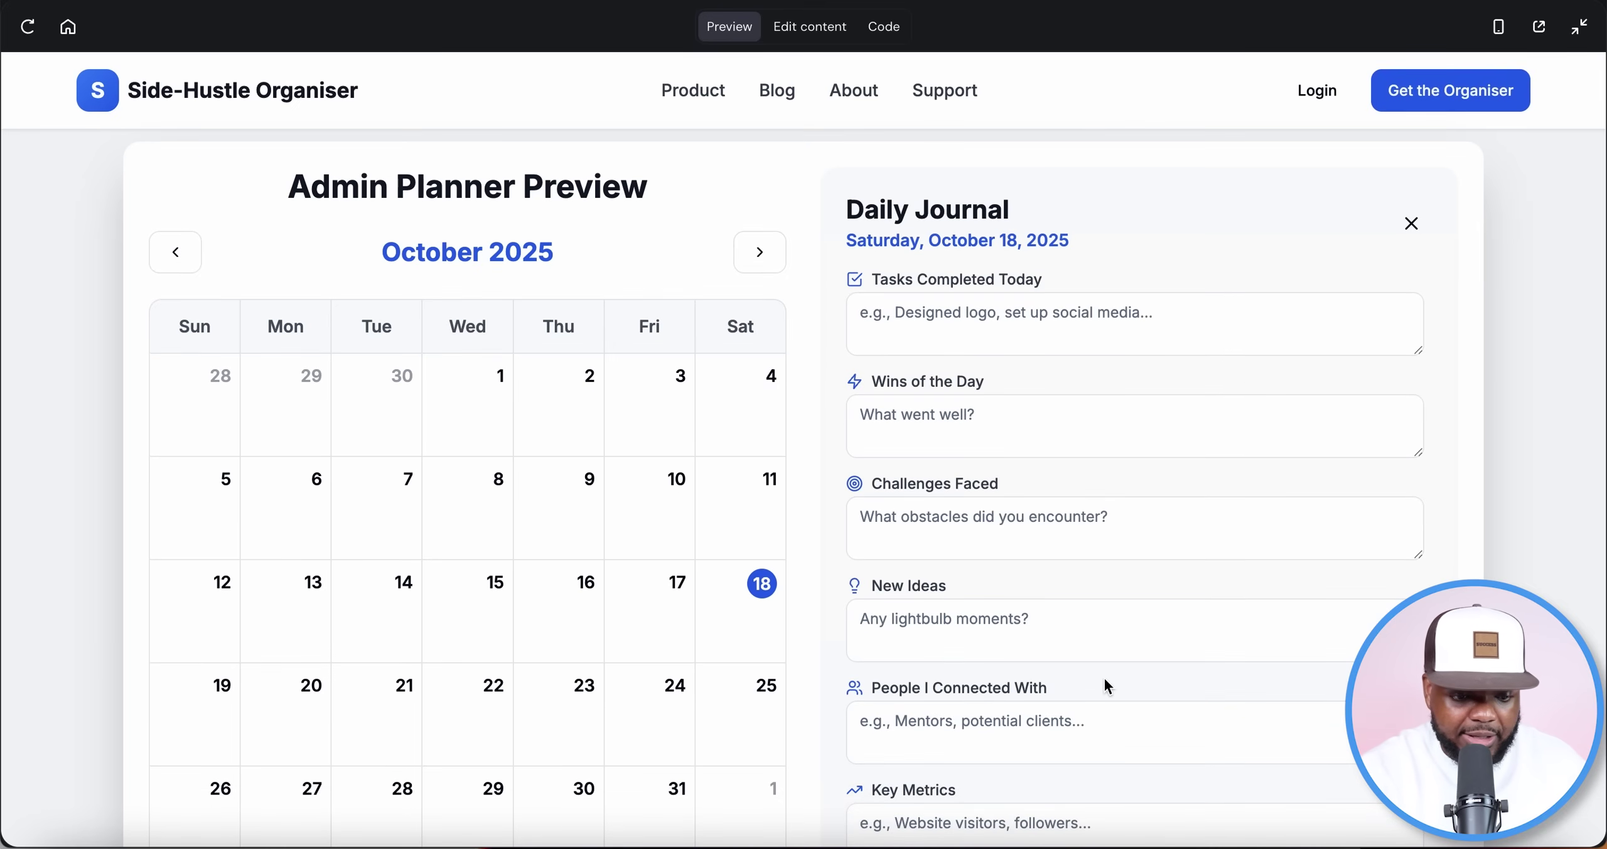
scroll(1045, 634, down, 2)
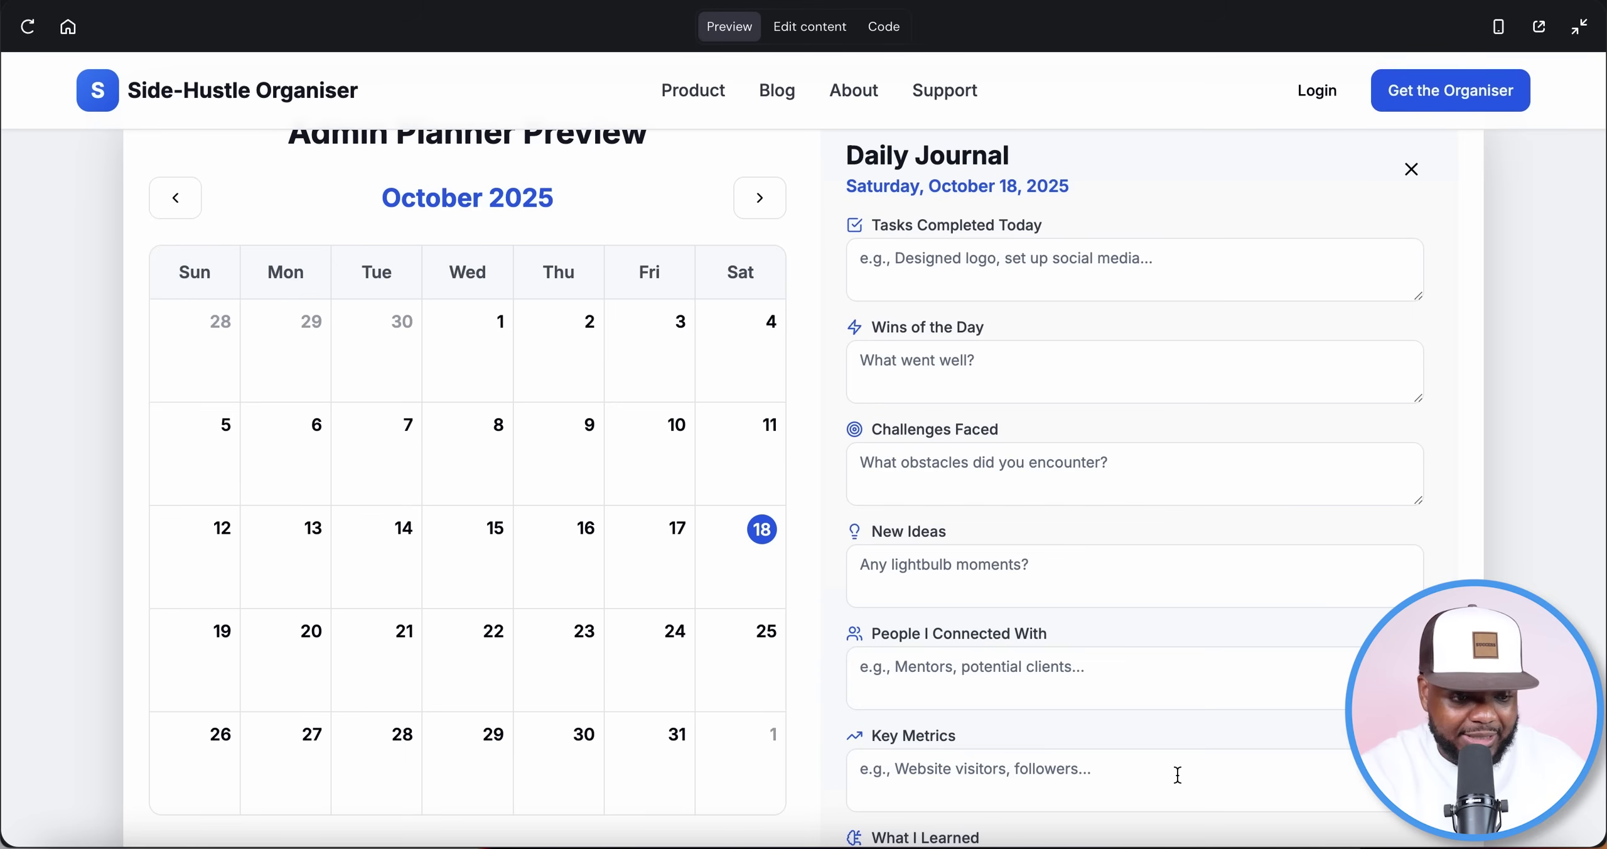
scroll(1177, 774, down, 1)
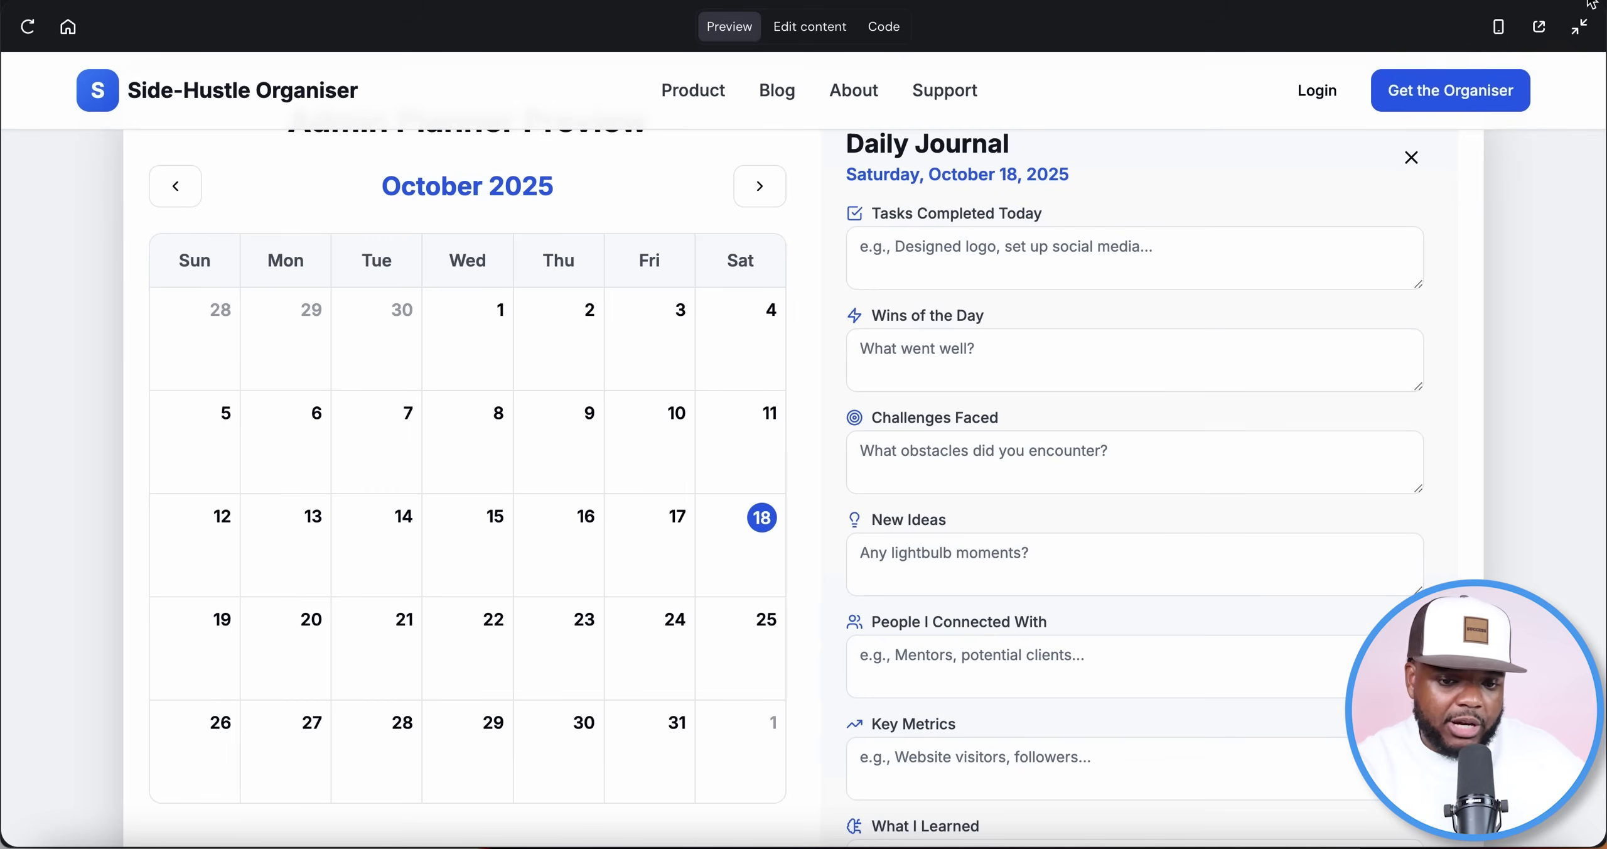
click(1579, 26)
scroll(1130, 221, up, 2)
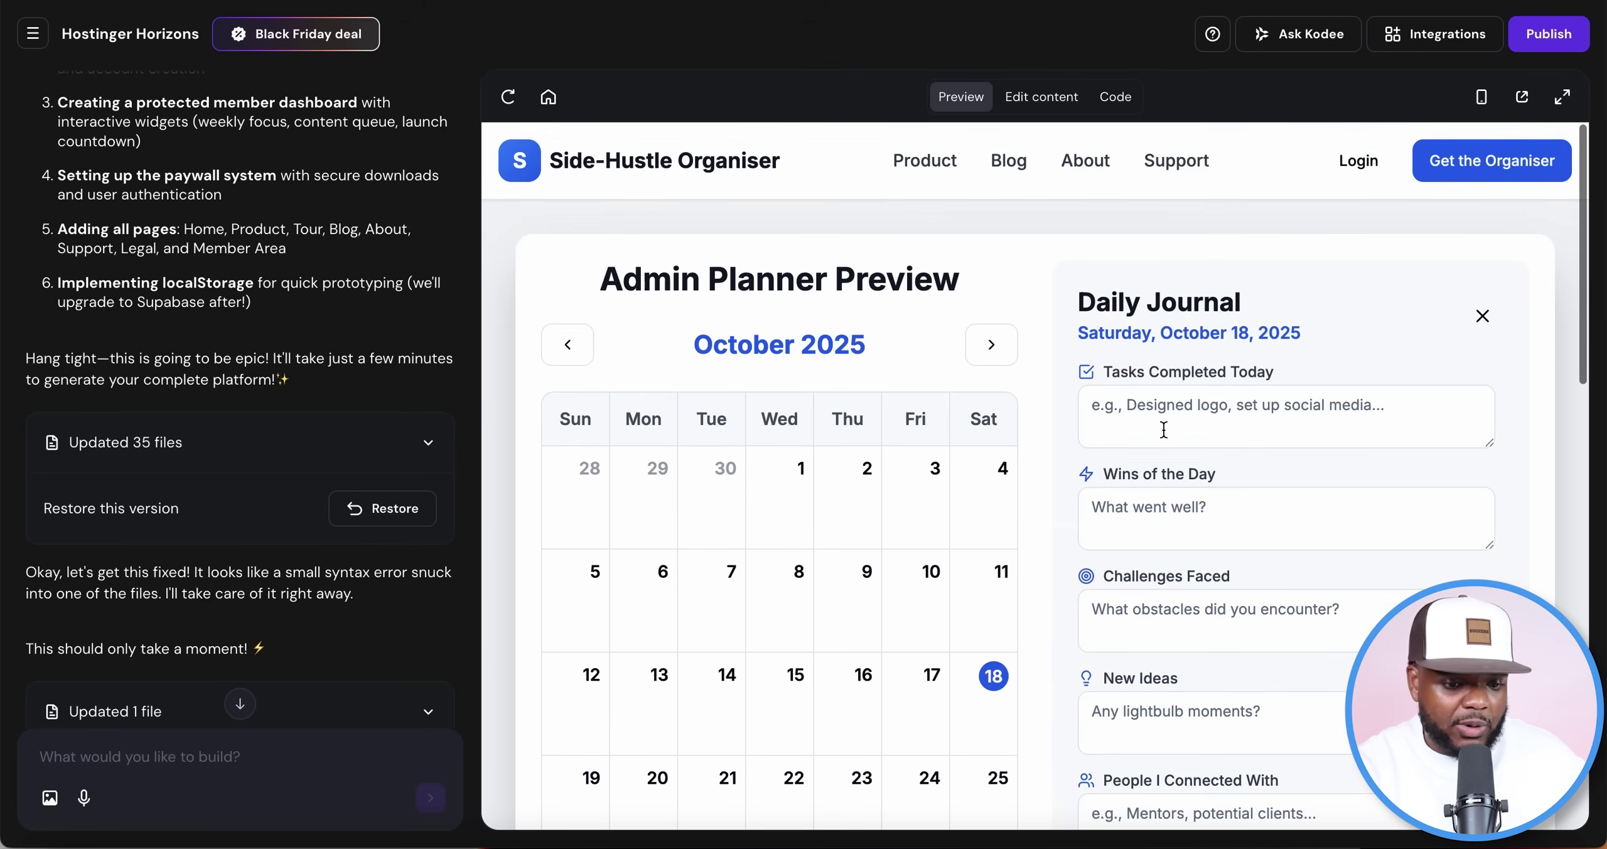
Show the product page, then review the integrations list (Supabase, Online store, Analytics, Stripe guide).
click(922, 164)
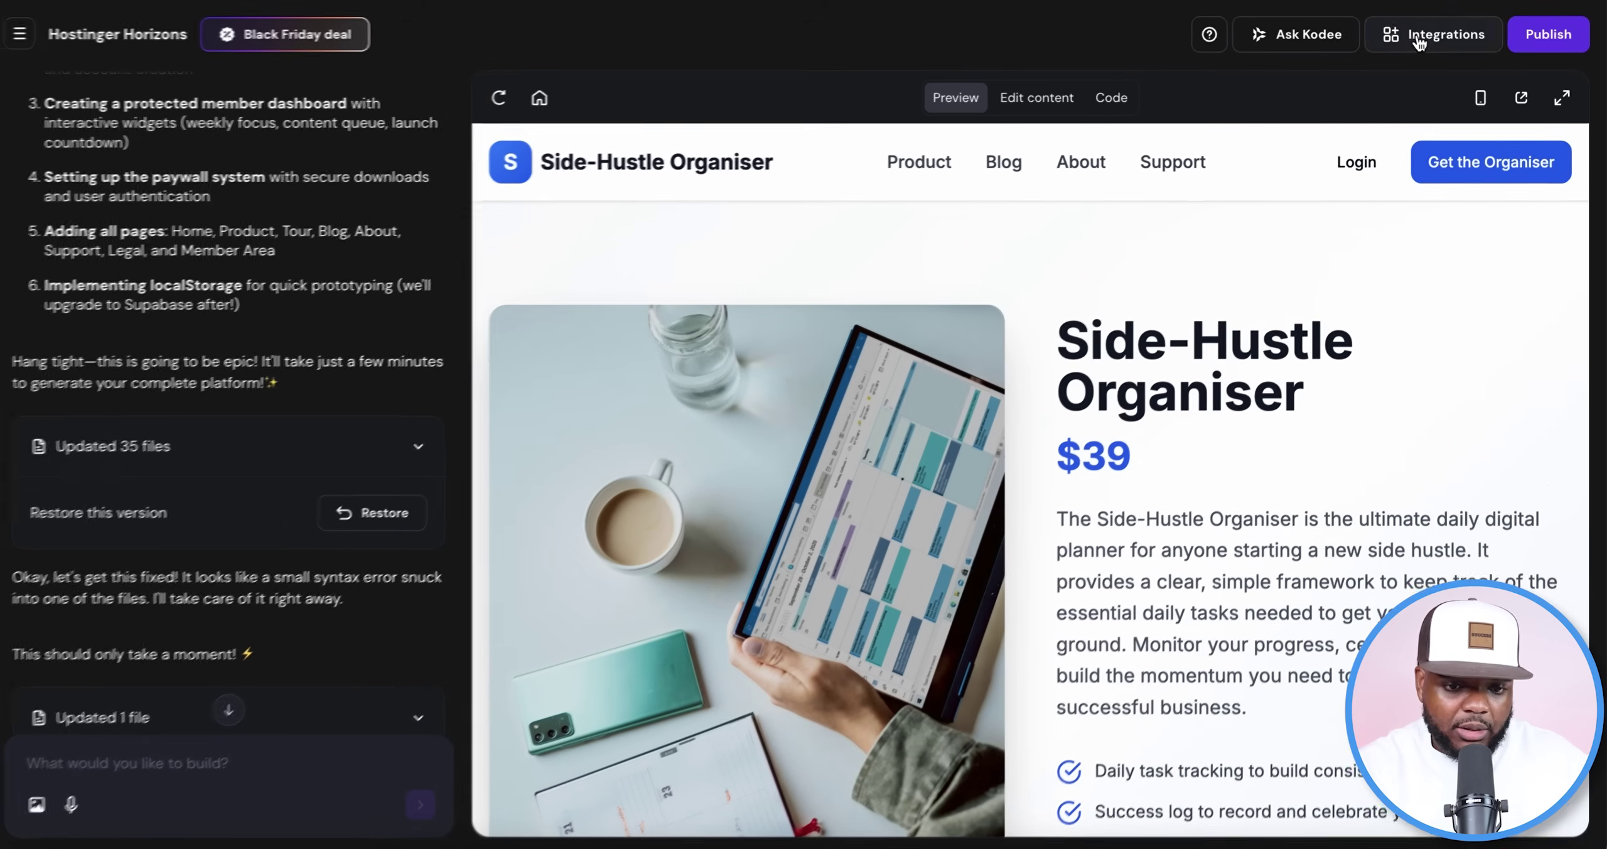
click(1438, 37)
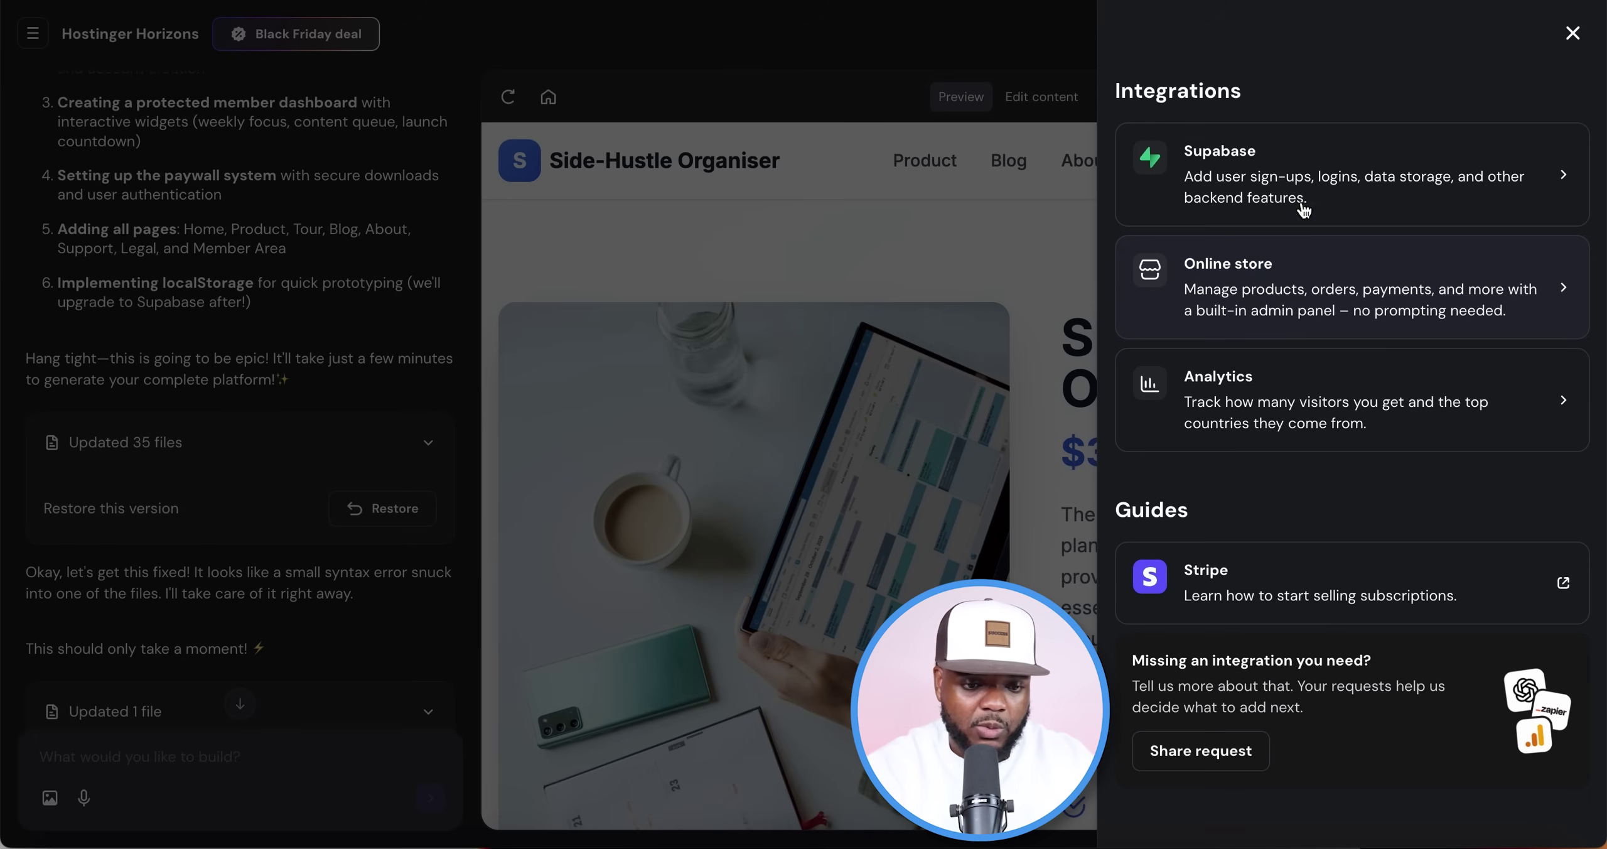
click(1572, 34)
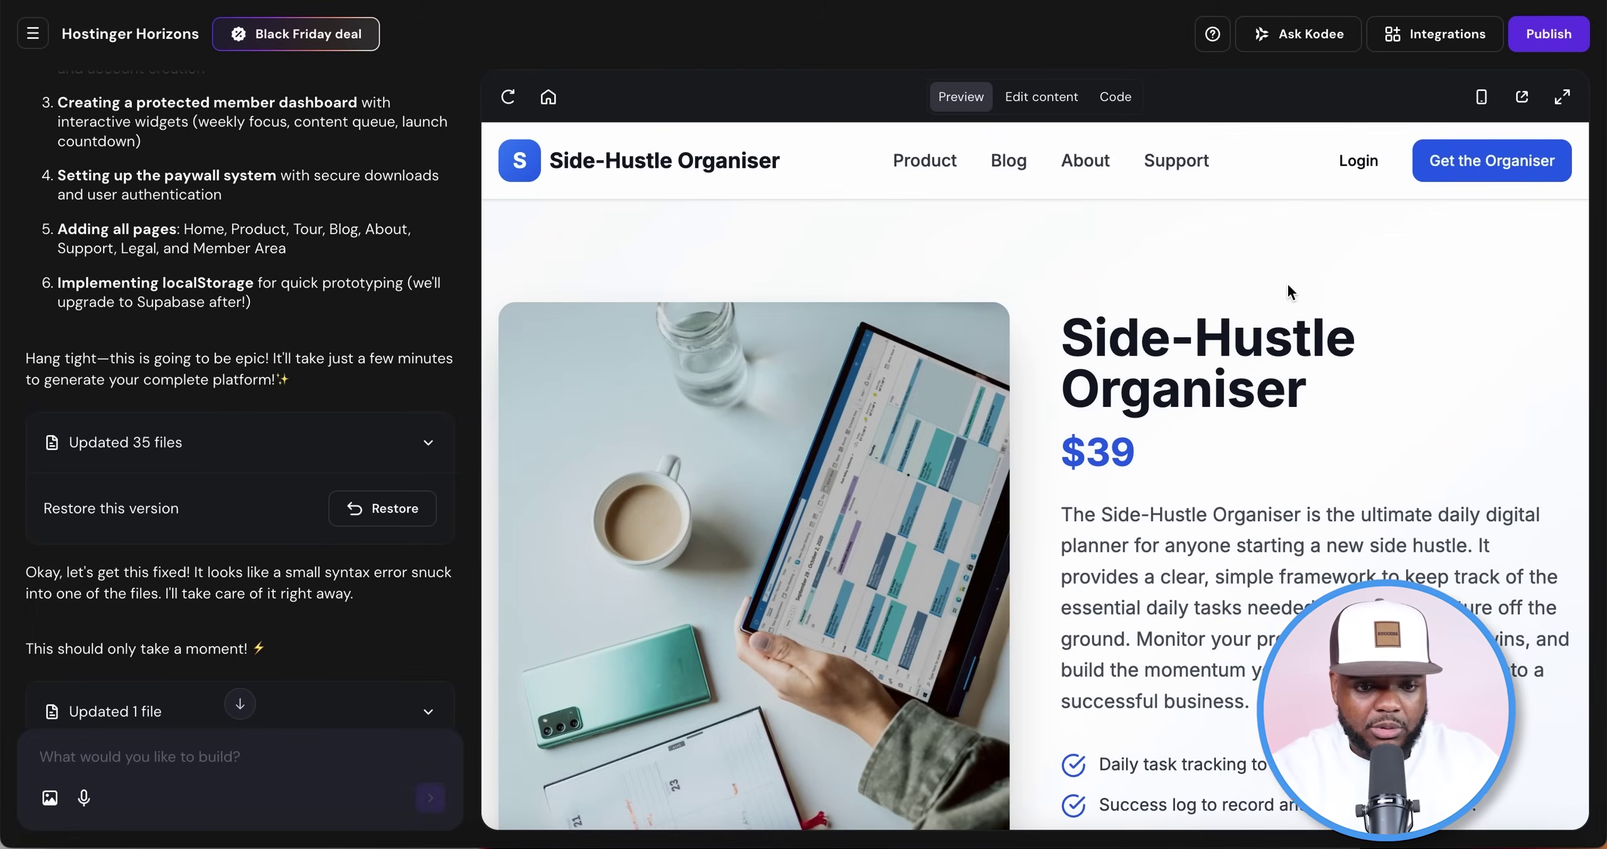
Publish the Side-Hustle Organiser site live.
click(1554, 43)
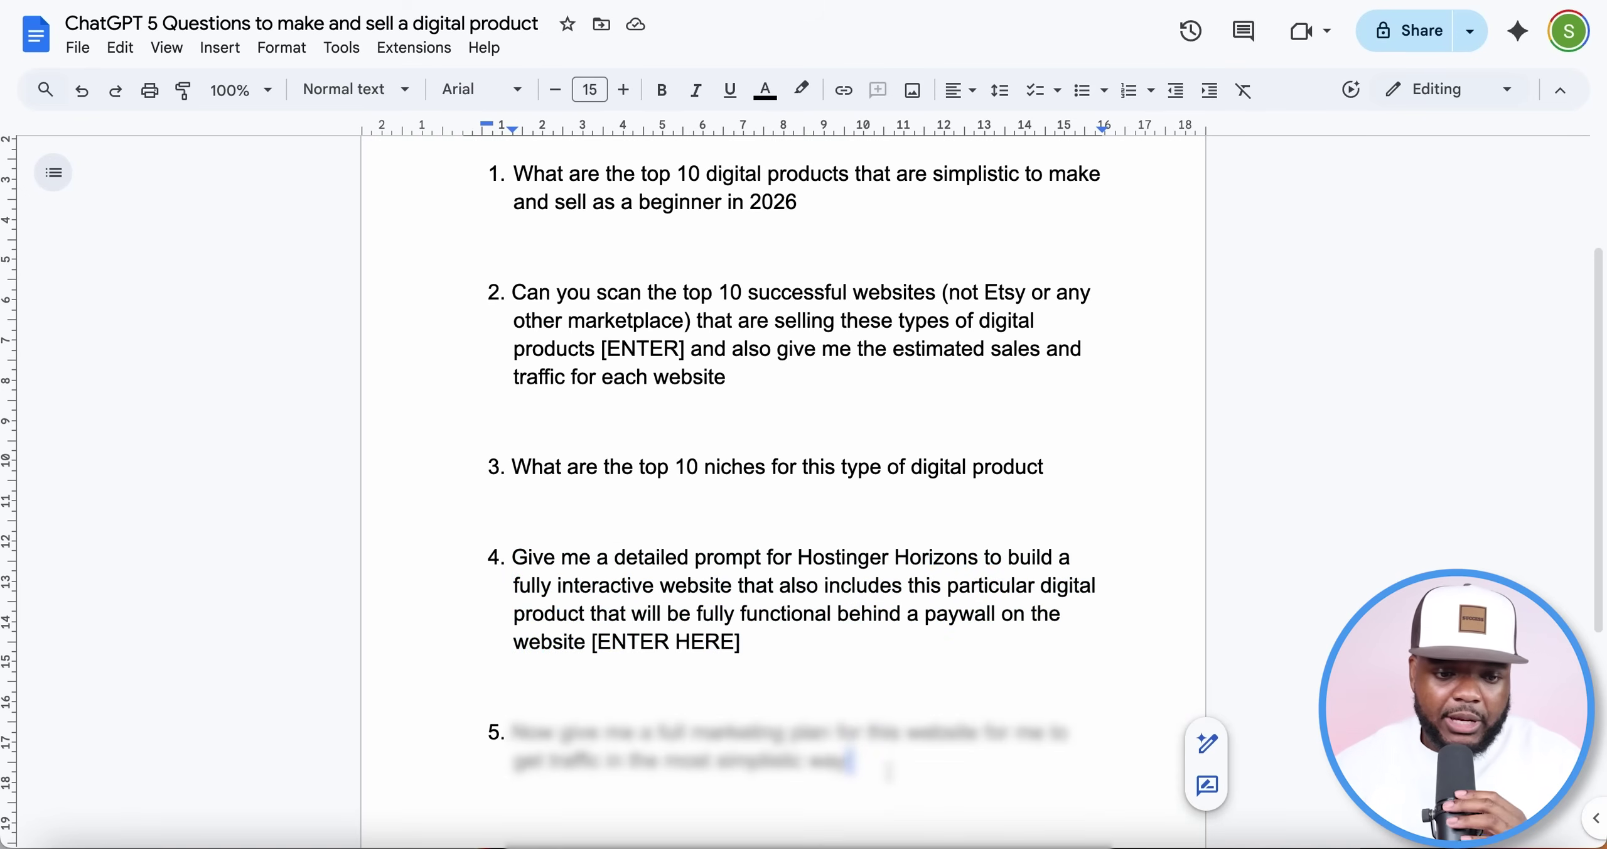
Copy question 5, the request for a simple full marketing plan to get traffic.
drag(888, 771, 523, 735)
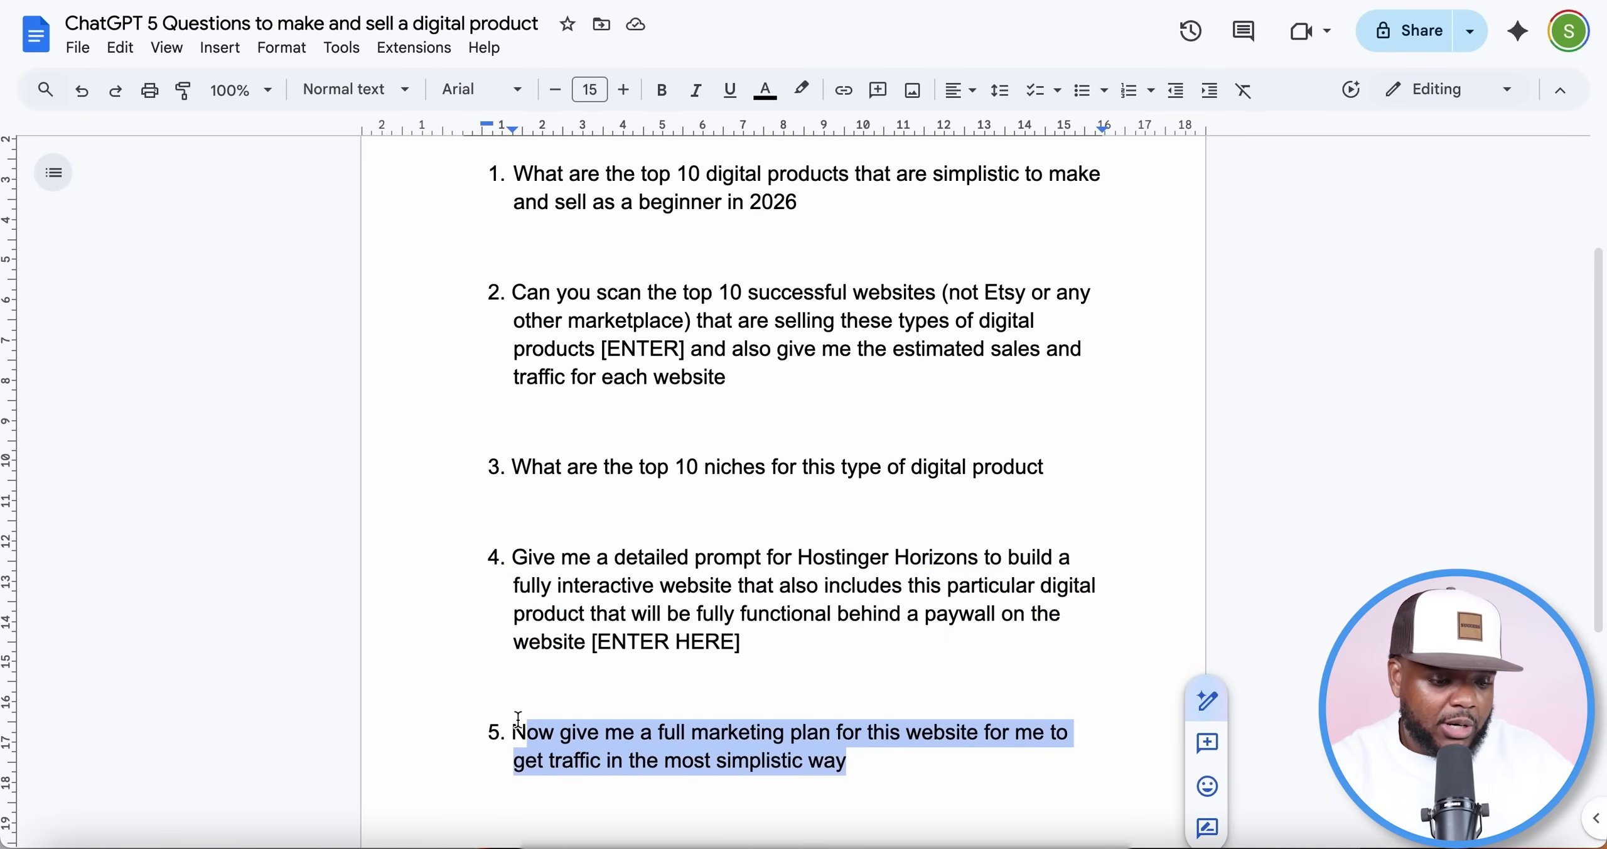
click(521, 718)
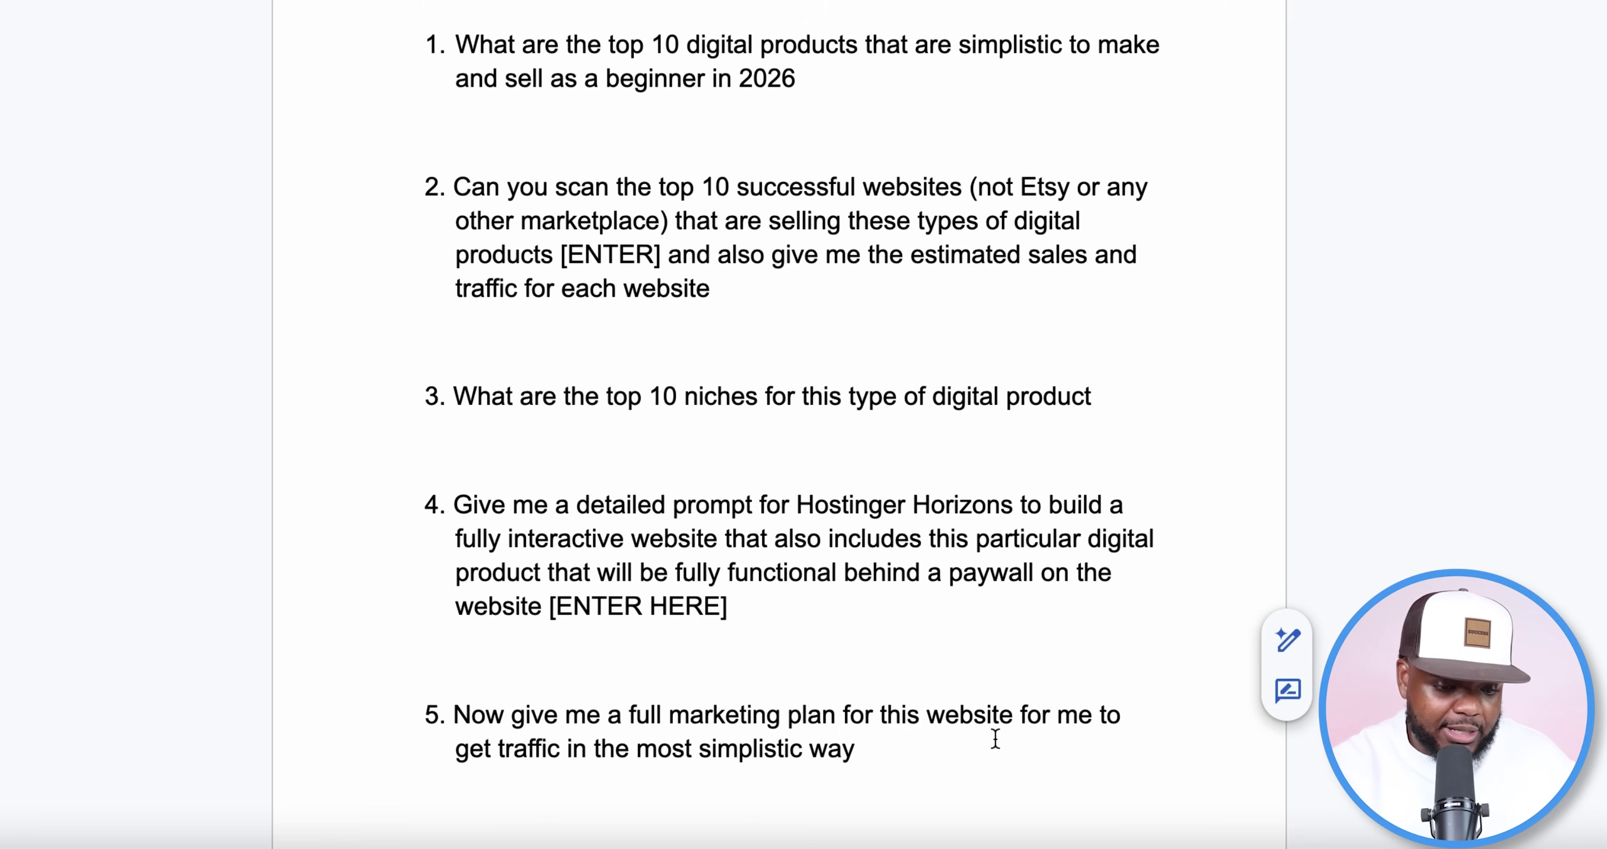
drag(855, 749, 451, 704)
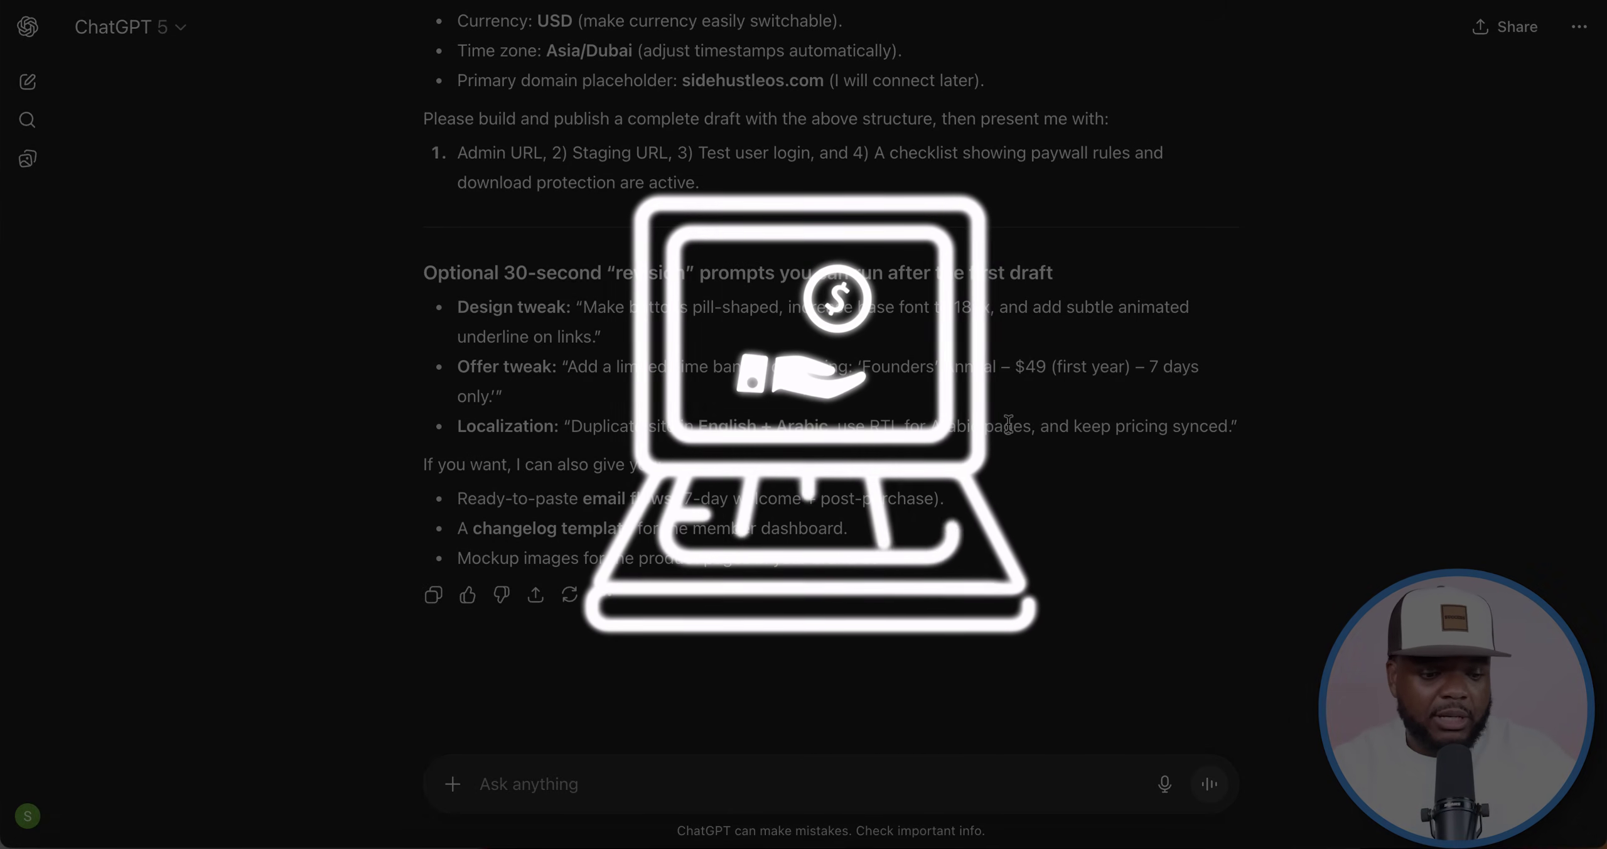
Submit the copied marketing-plan question to ChatGPT and read its traffic-channel and email-funnel phases.
text(Now give me a full marketing plan for this website for me to get traffic in the most simplistic way)
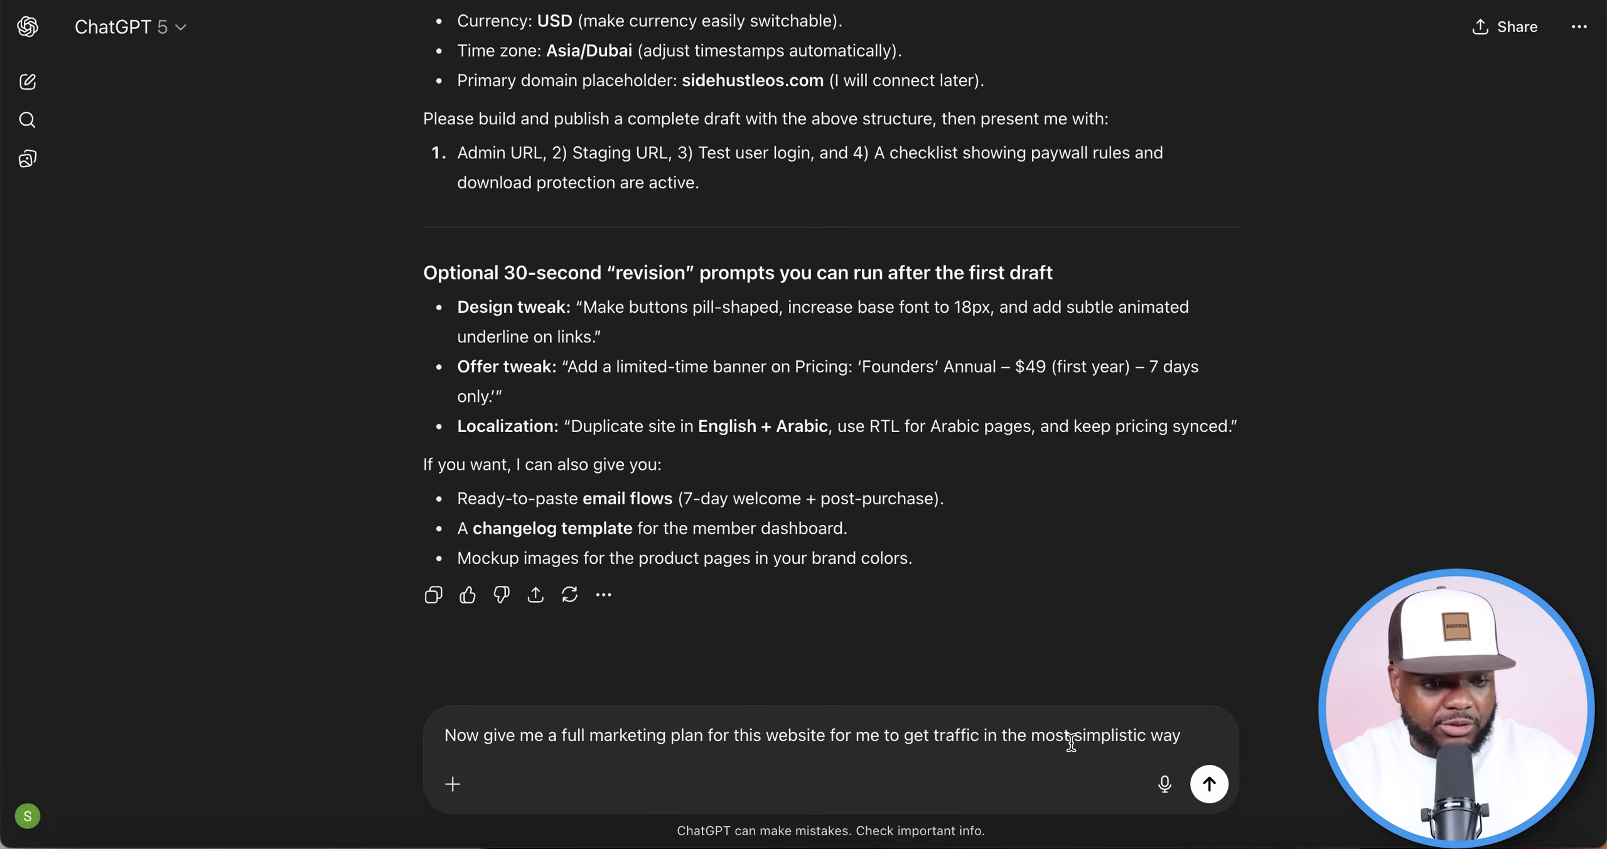
click(1220, 790)
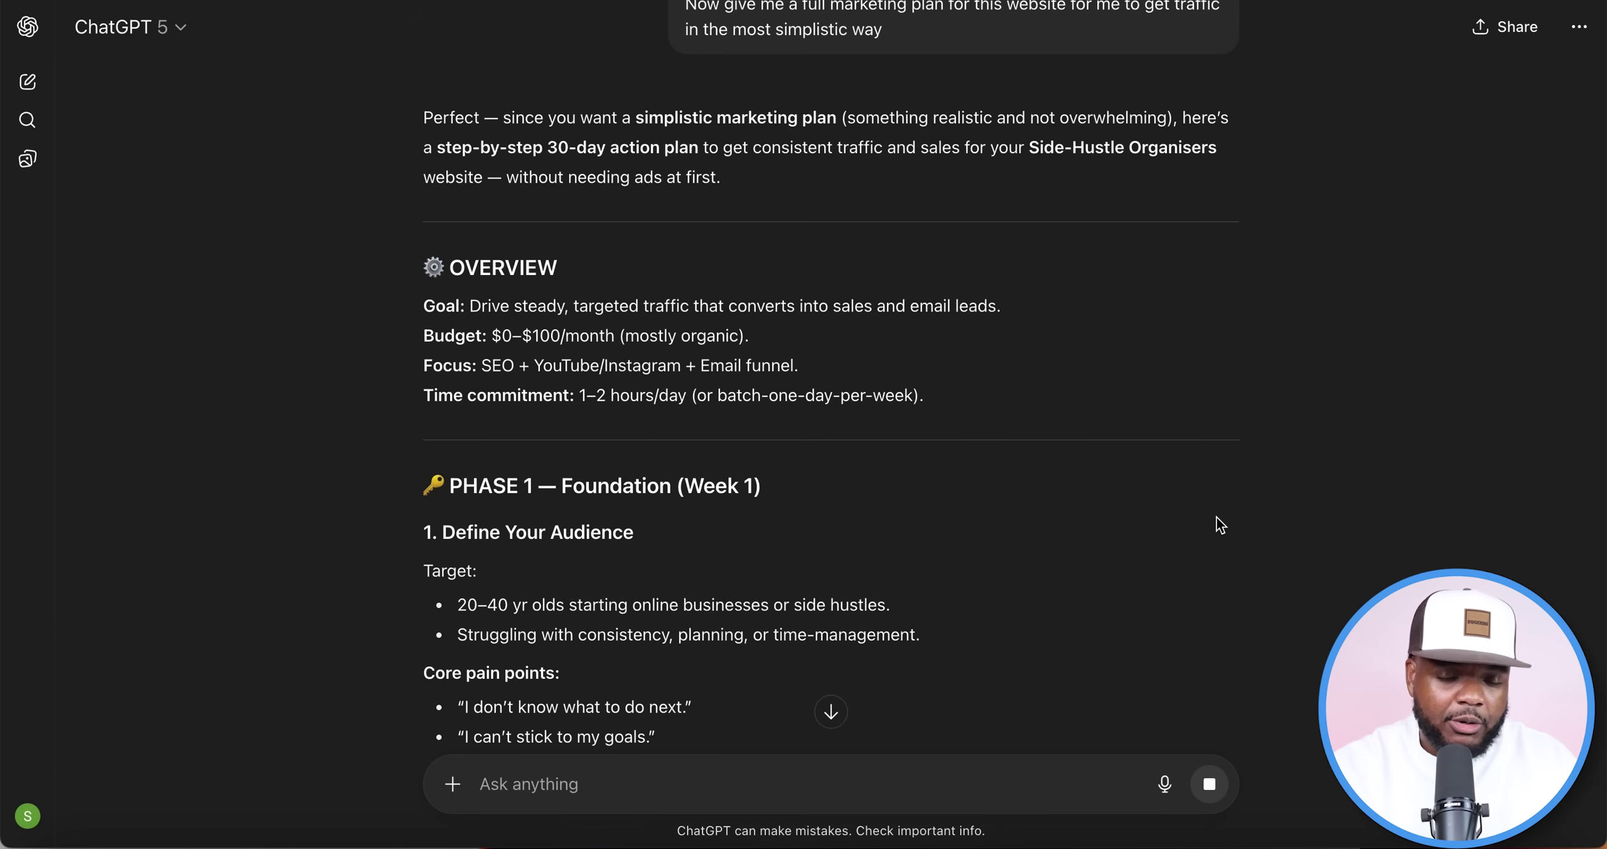
scroll(1216, 527, down, 2)
scroll(761, 339, down, 2)
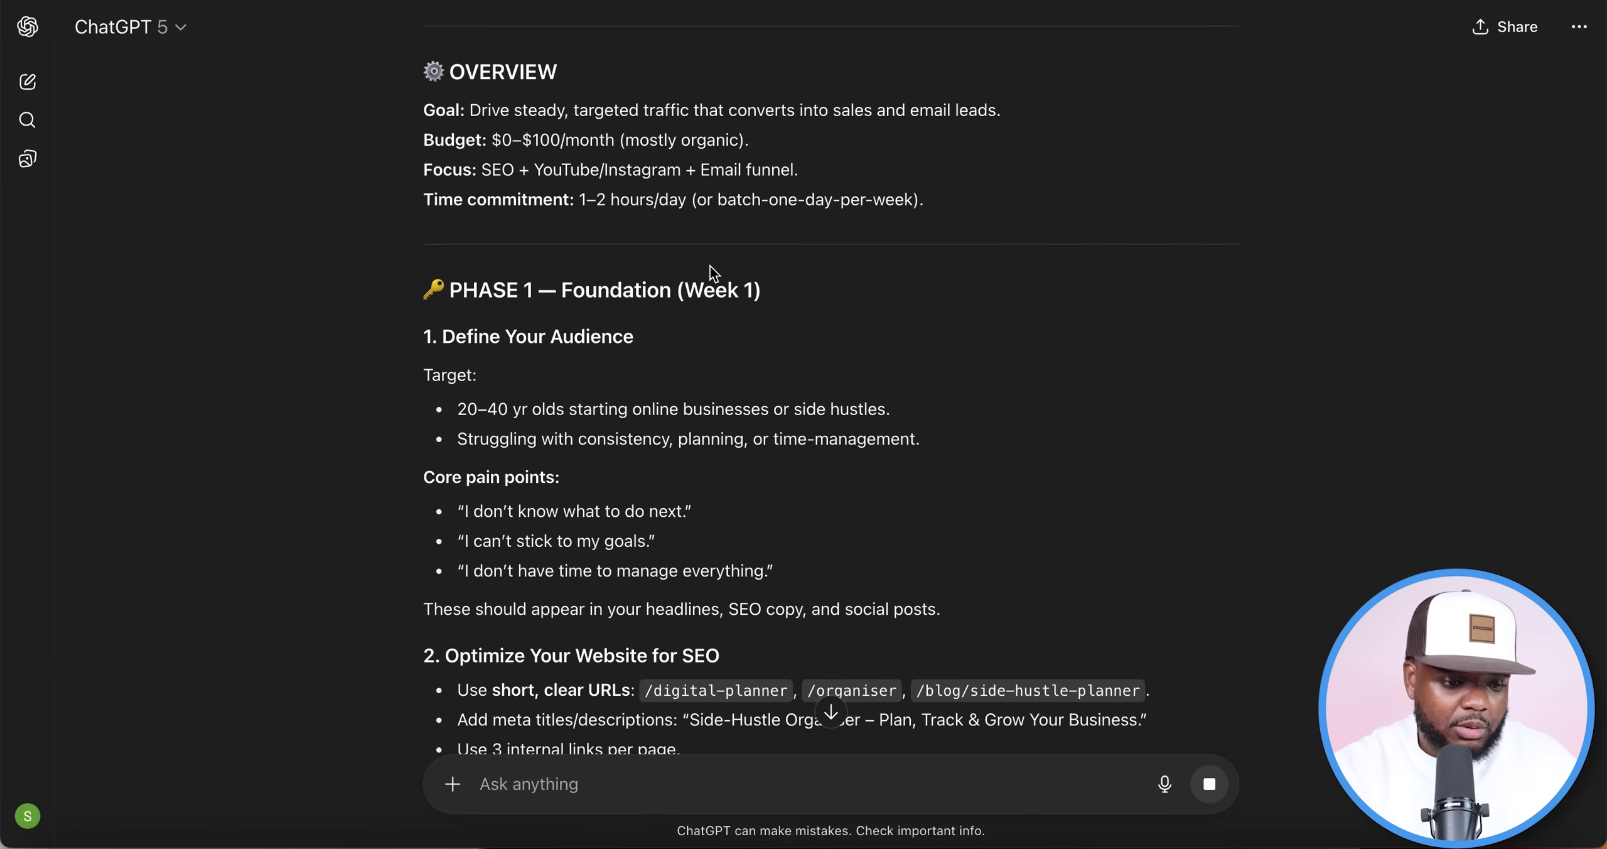
scroll(639, 484, down, 15)
scroll(638, 492, up, 3)
scroll(638, 493, down, 2)
scroll(832, 258, down, 13)
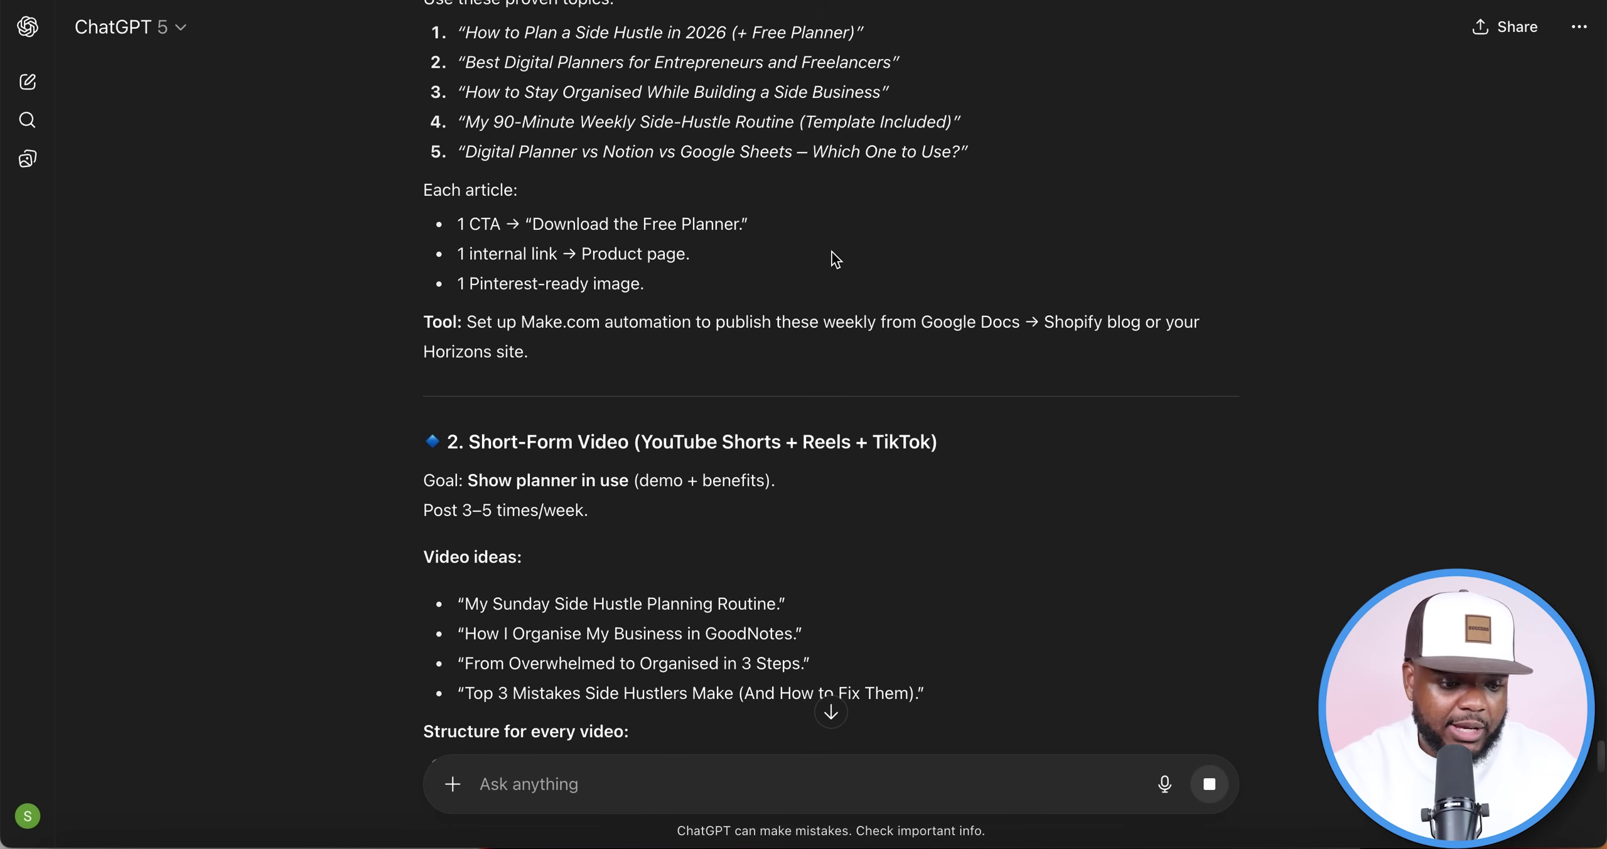
scroll(834, 258, down, 3)
scroll(835, 258, down, 2)
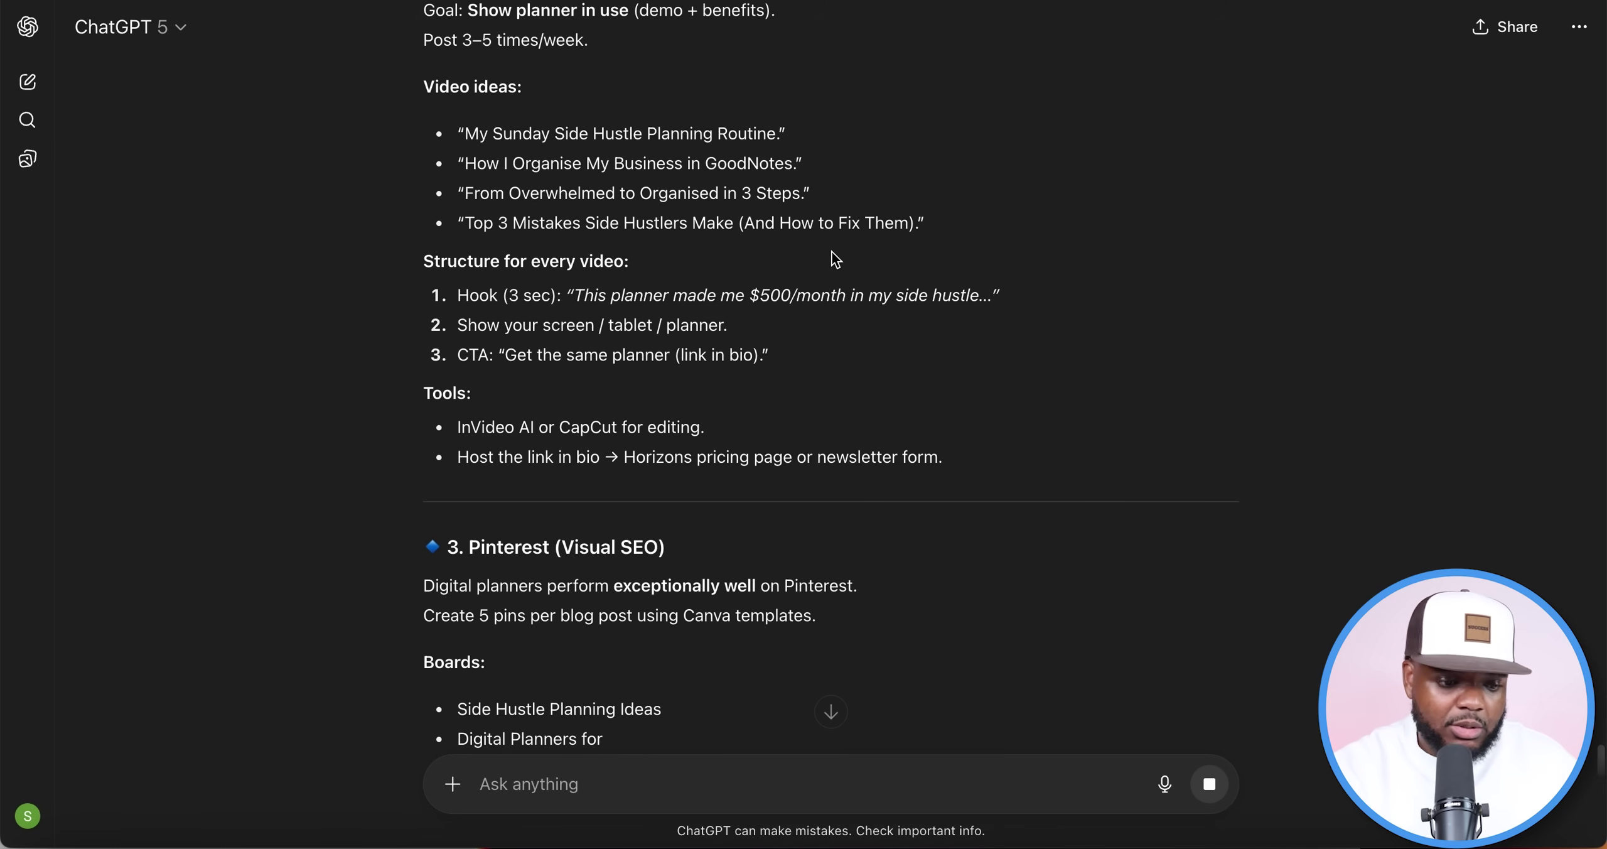
scroll(835, 259, down, 11)
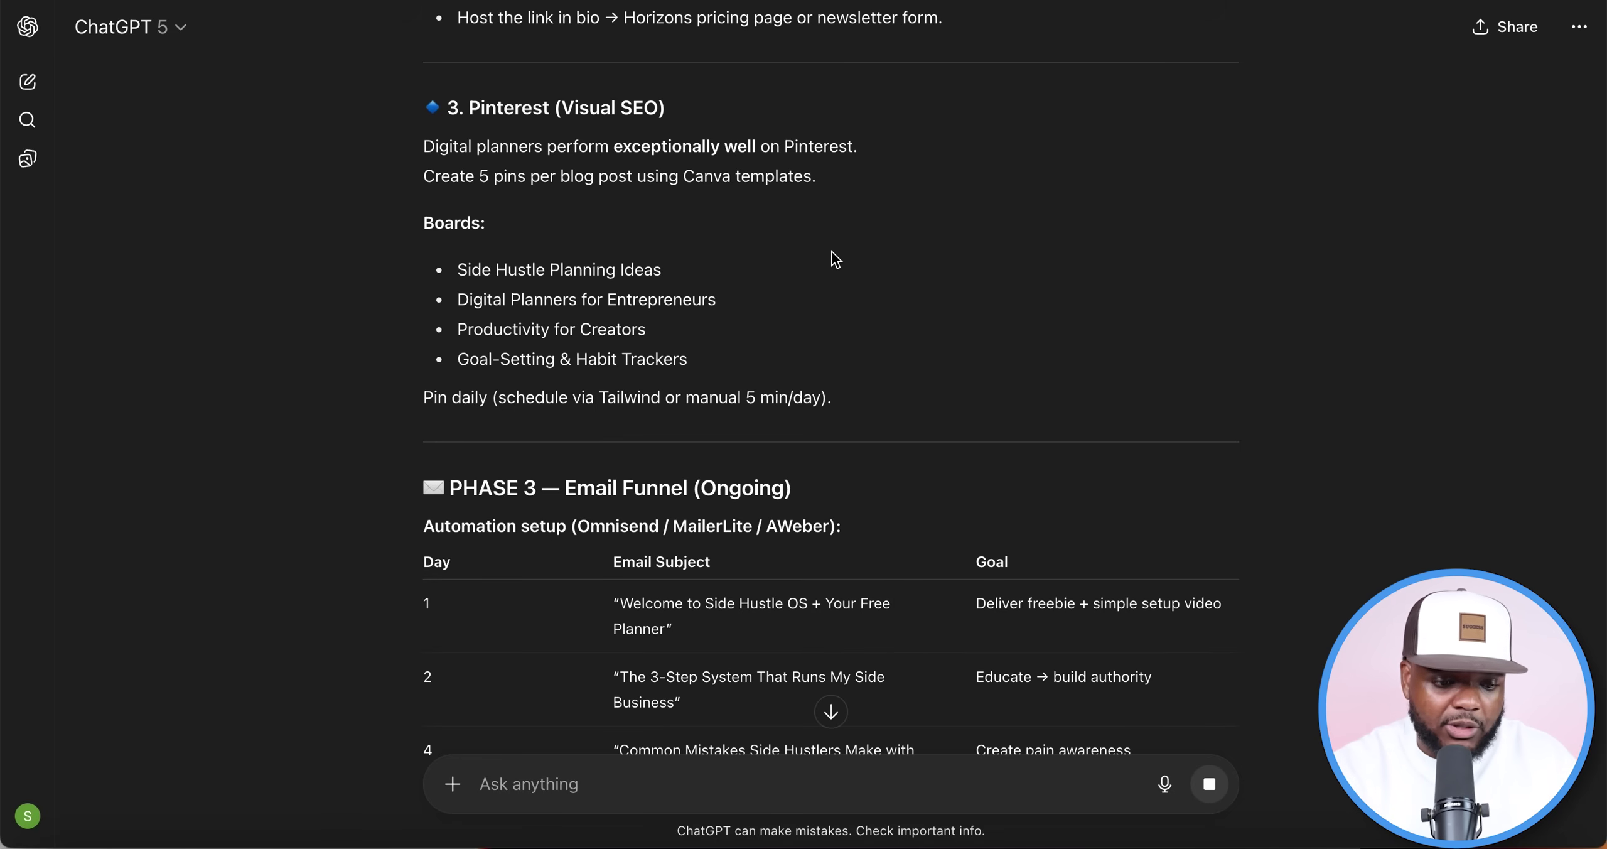
scroll(835, 258, down, 12)
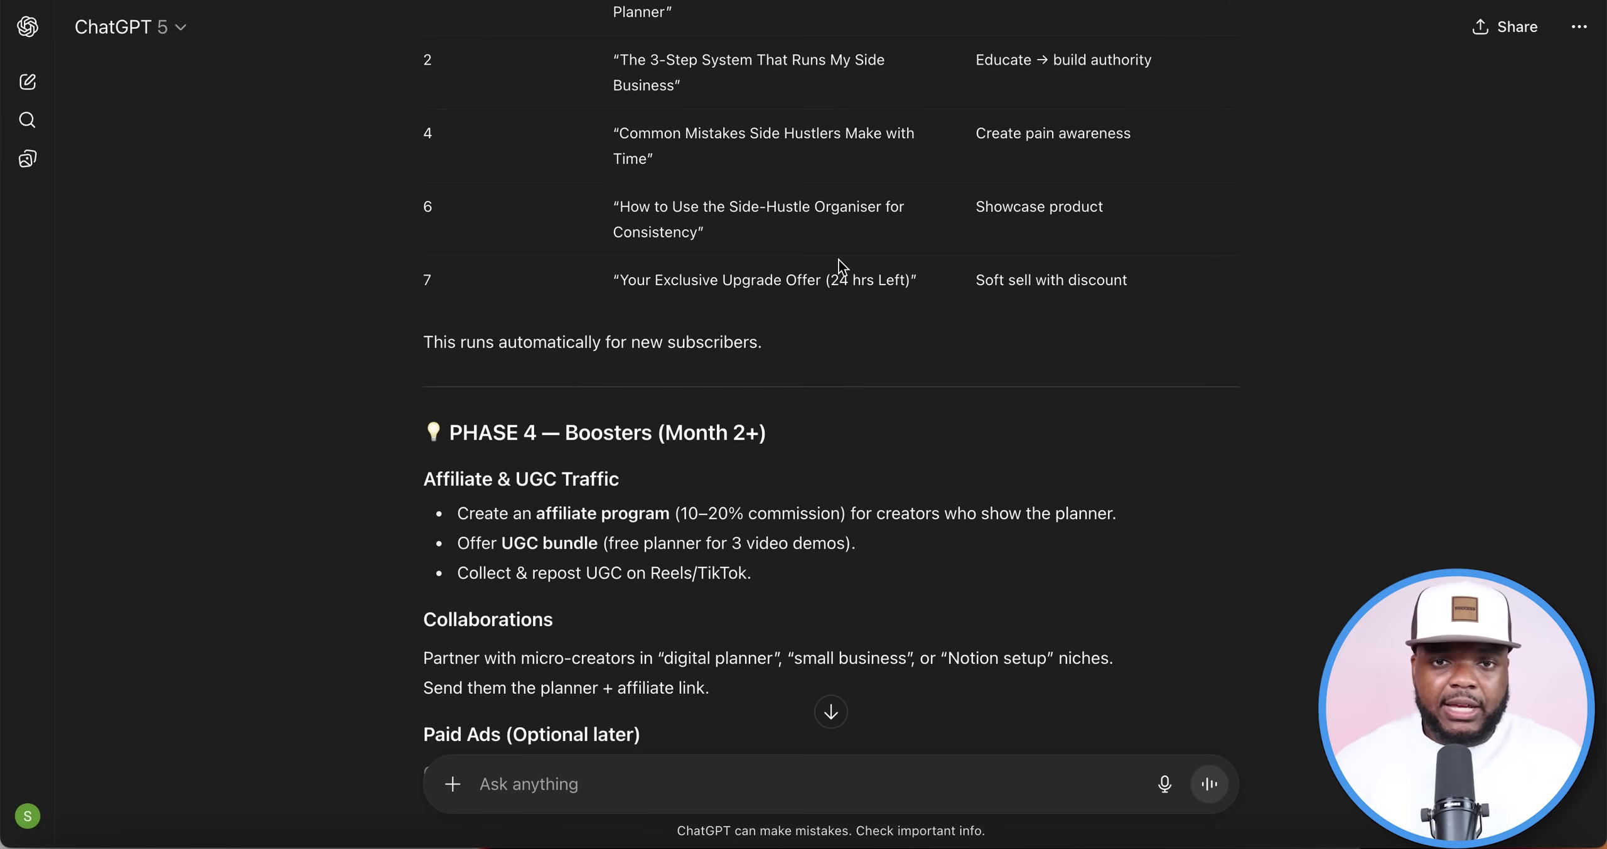